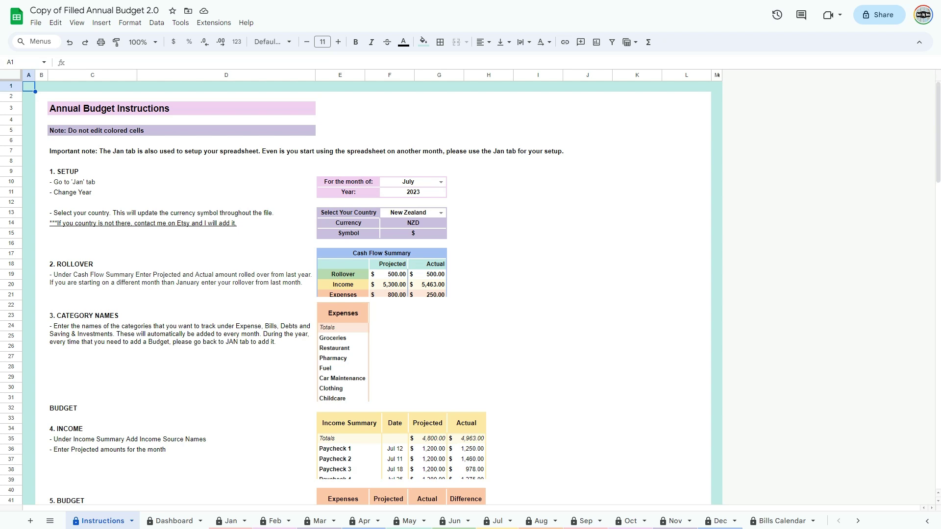
- Scroll down through the budget Instructions tab
drag(938, 161, 940, 352)
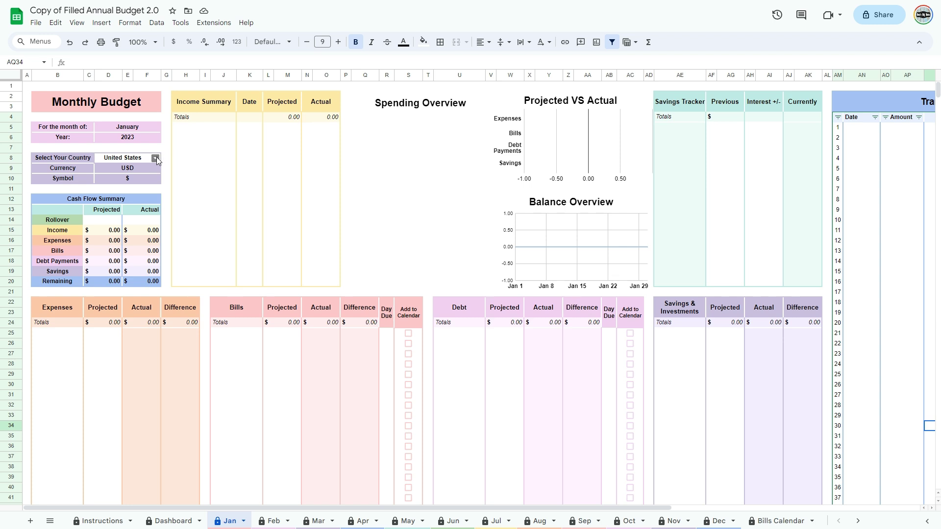
- Keep United States as the country and enter a 500 rollover in Projected and Actual
click(155, 158)
click(146, 171)
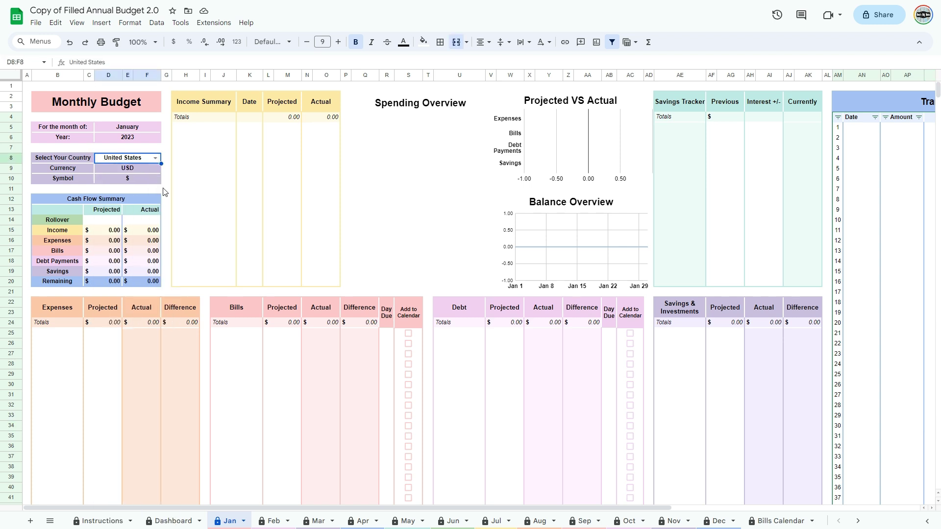
click(110, 225)
text(500)
key(Return)
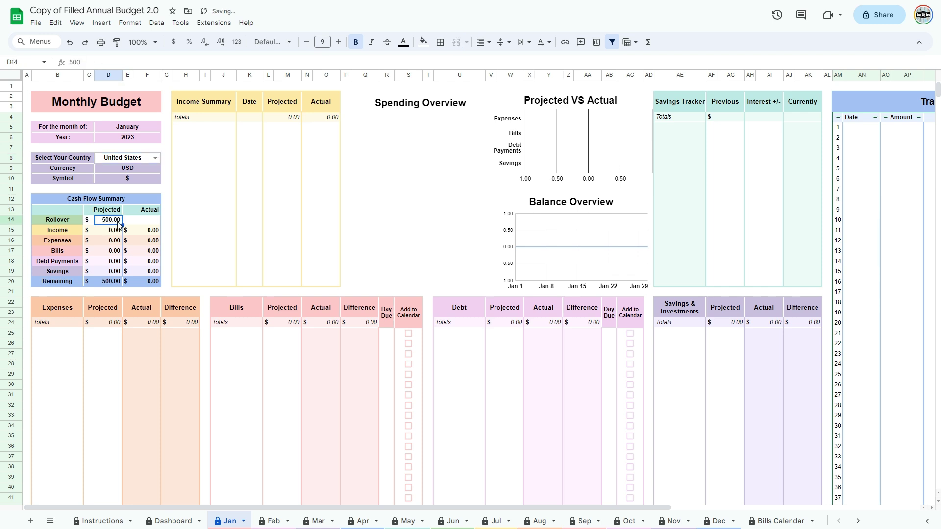
click(153, 225)
click(165, 214)
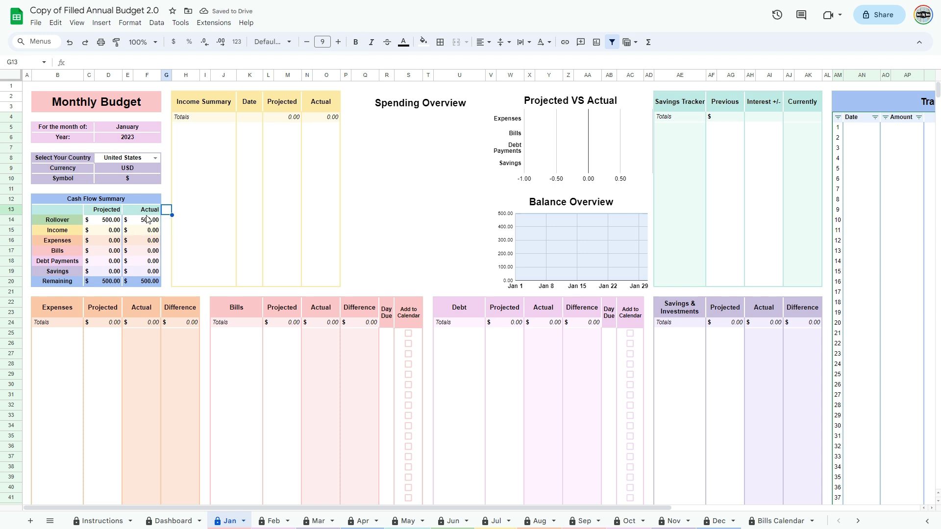
- Fill the income sources from Paycheck 1 through Other Income in H5:H14
click(191, 128)
text(Paycheck 1)
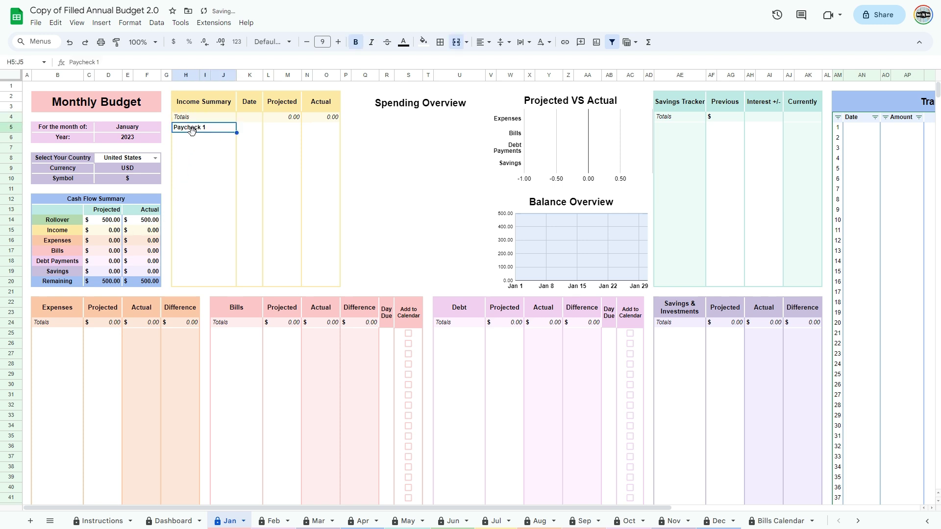
text(Paycheck 2 Paycheck 3 Paycheck 4 Commission Business Side hustle)
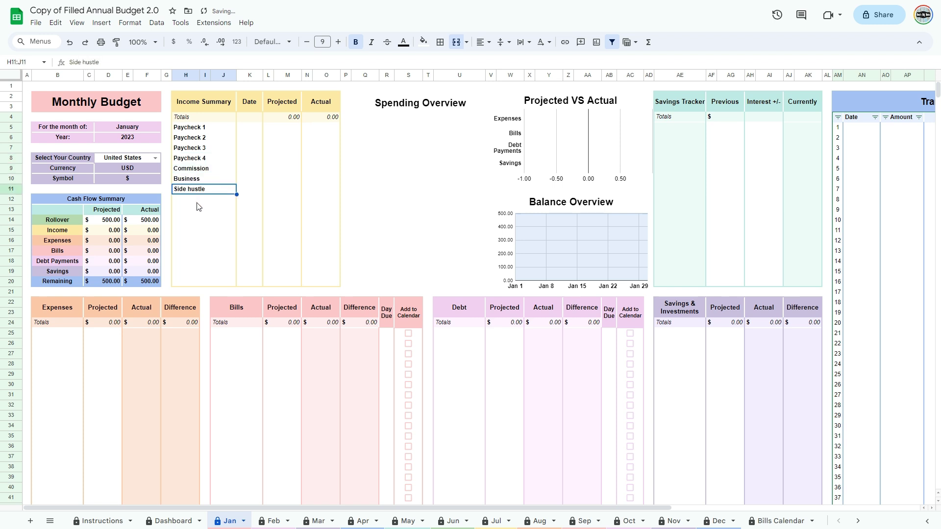
text( Interest Other Income 1 Other Income 2)
- List the expense, bill, debt and savings names, from Groceries through Investment 1
click(57, 333)
text(Groceries Restaurant Pharmacy)
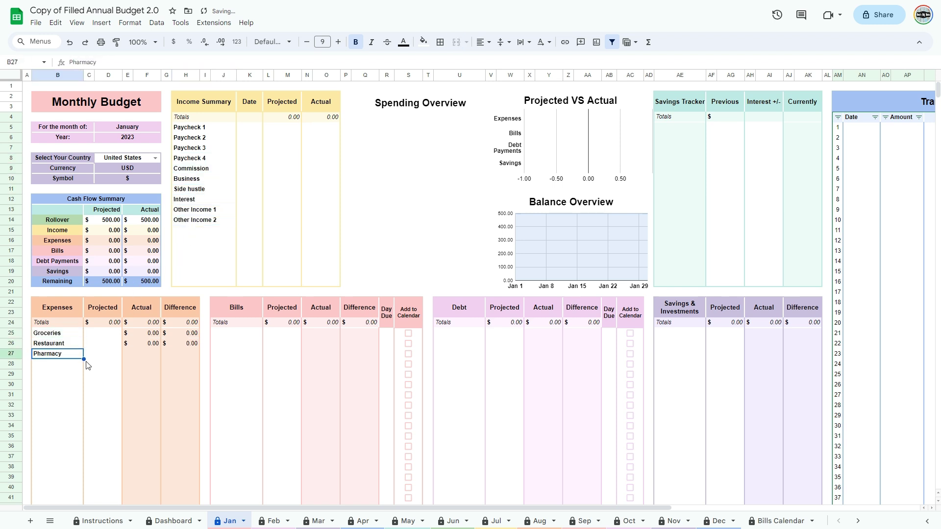
text( Fuel Car Maintenance Clothing Childcare Home Entertainment Pets)
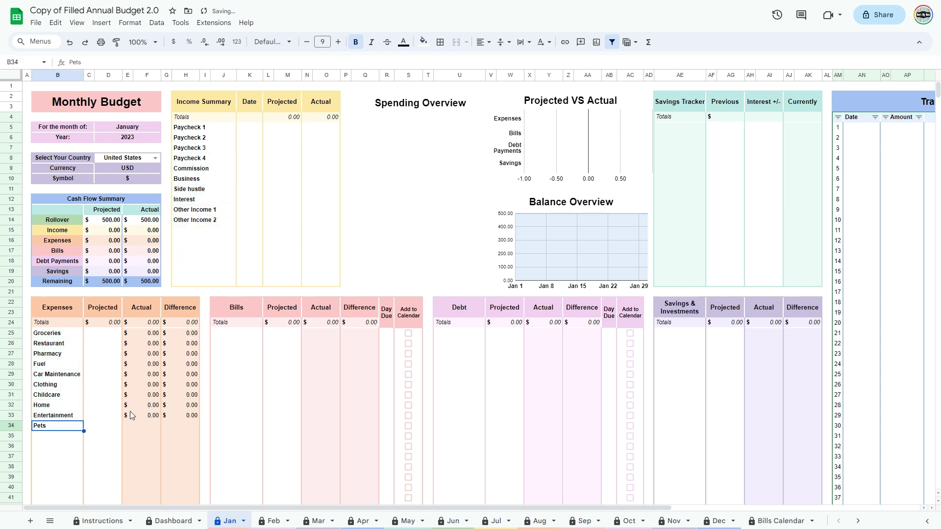
text( Travel Health & Medical Personal Care)
text(Electricity Netflix Rent Spotify)
key(ctrl+v)
key(ctrl+v)
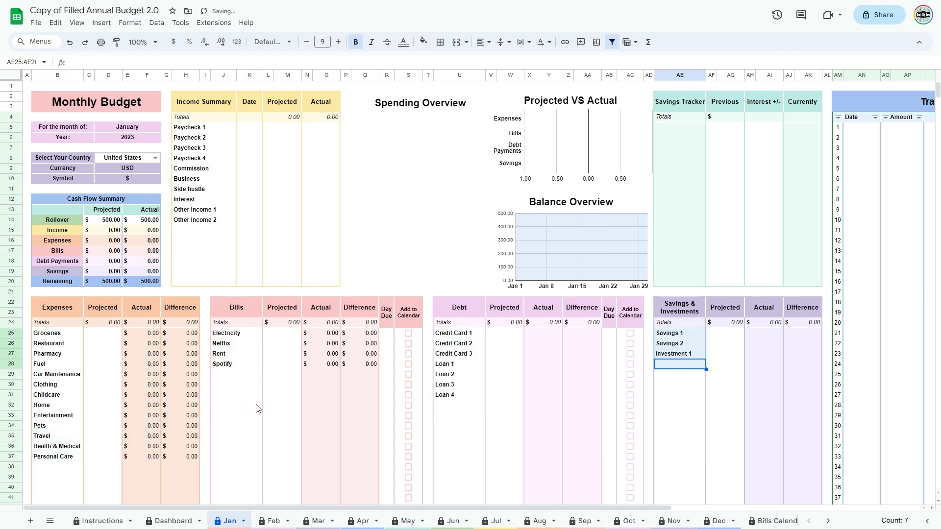
click(669, 408)
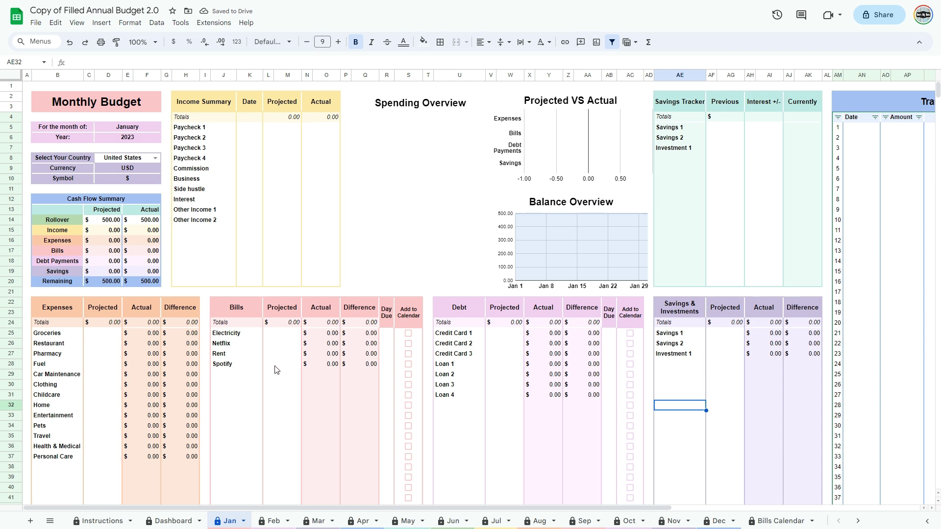
- Enter previous balances of 2,000 for Savings 1 and 580 for Savings 2, then go to Mar
click(724, 128)
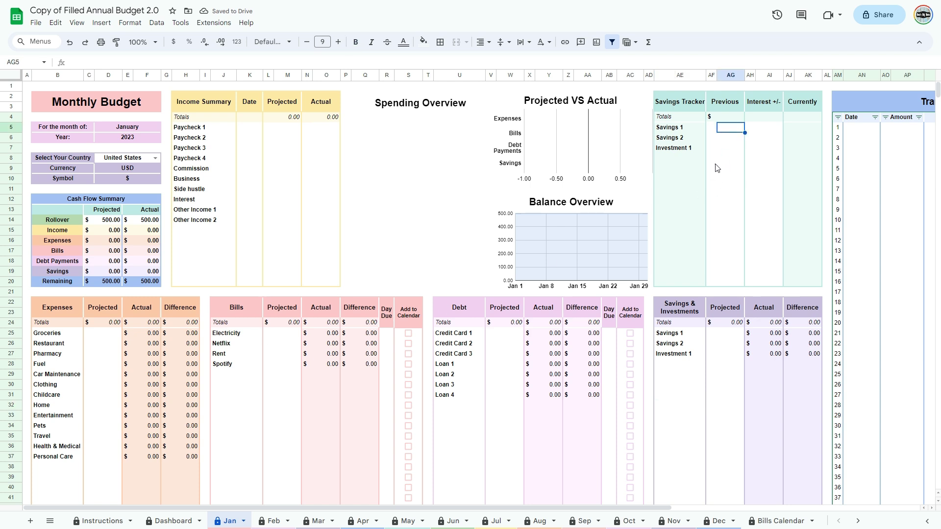
text(2000)
click(735, 142)
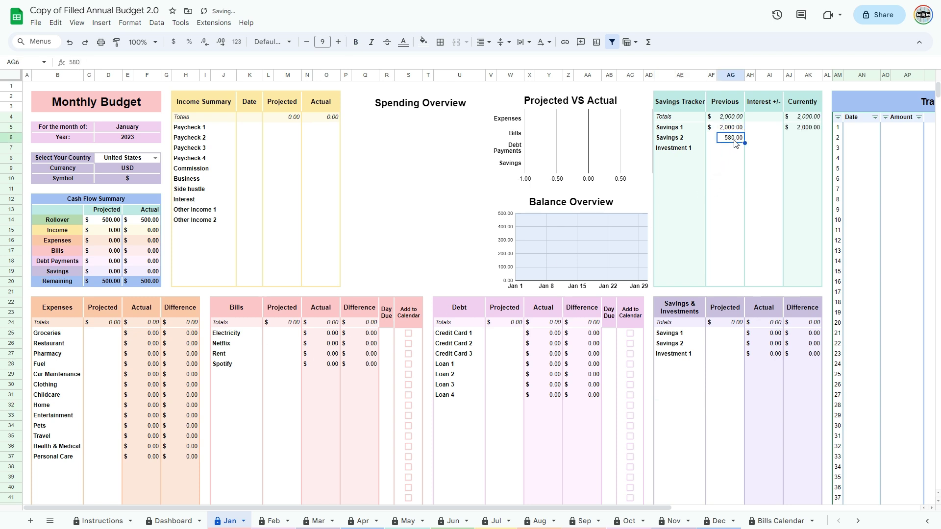
text(580)
key(ctrl+Return)
click(762, 201)
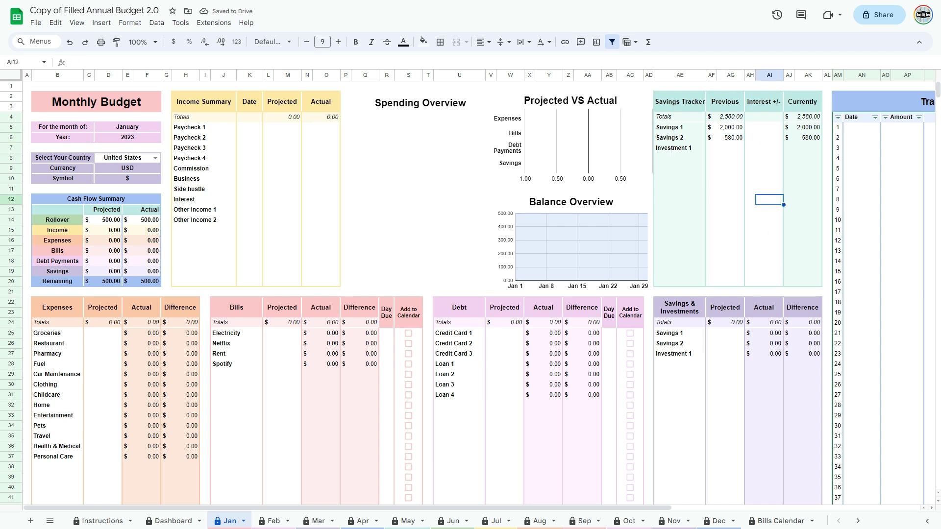
key(ctrl+shift+Page_Down)
key(ctrl+shift+Page_Down)
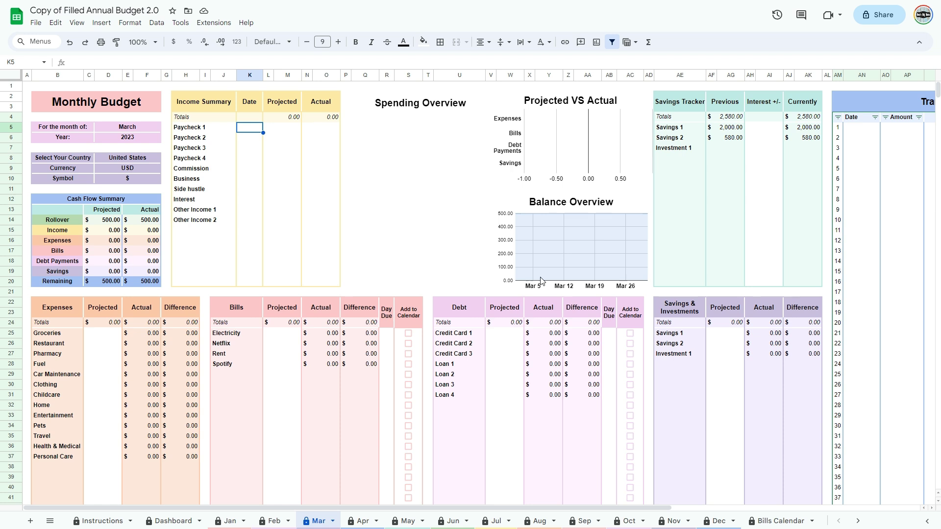
- Enter March pay dates 3/3, 3/10, 3/17 and 3/24 with 1,400 for each paycheck
text(3/3)
key(Tab)
text(1400)
key(Return)
text(3/10)
key(Return)
click(247, 139)
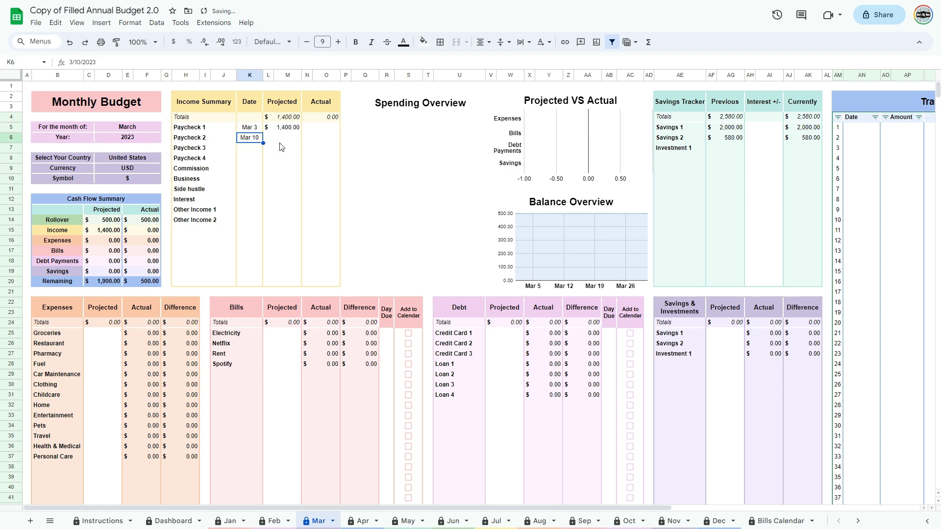
key(Tab)
text(1400)
key(Return)
text(3/17)
key(Tab)
text(1400)
key(Return)
text(3/24)
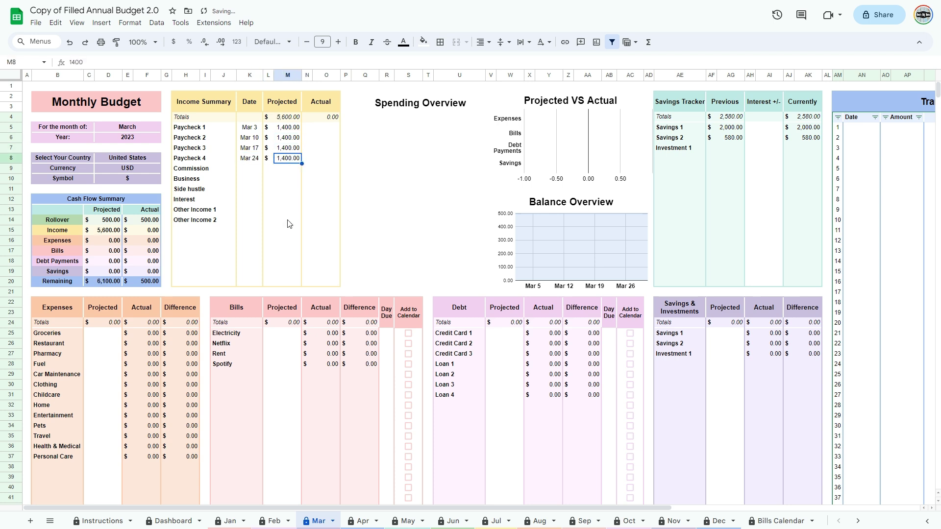
- Enter projected expenses 800, 200, 500, 200 and bill amounts 500, 19, 1000, 12
click(106, 333)
text(800)
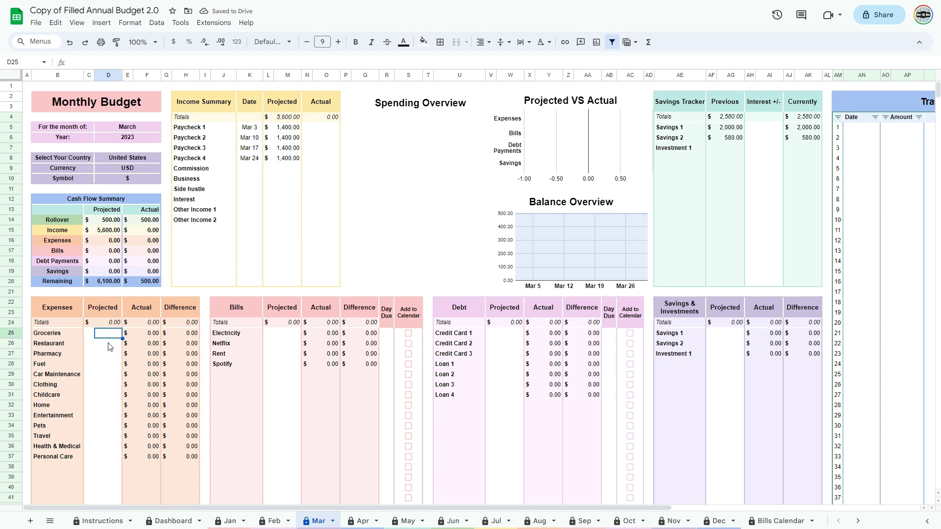
key(Return)
text(200)
click(108, 363)
text(500)
click(108, 384)
text(200)
click(283, 333)
text(500 19 1000 12)
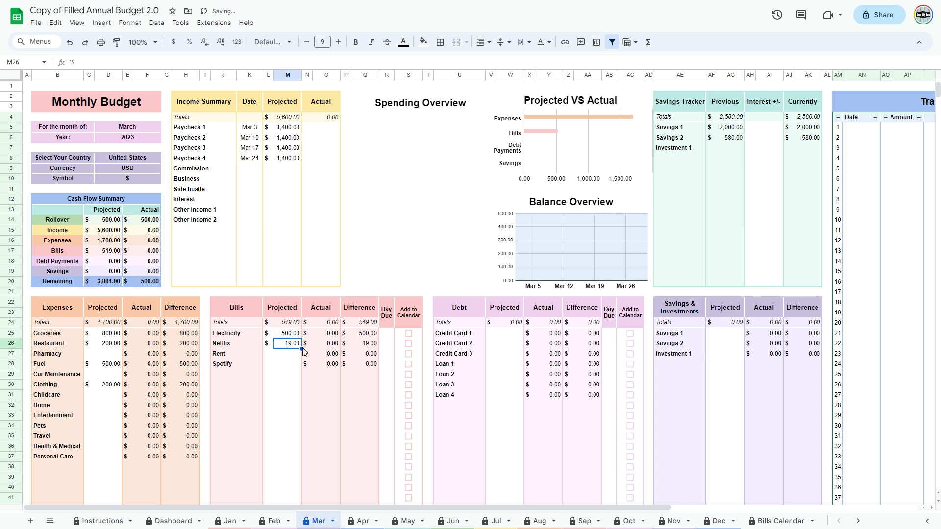
- Enter debt payments 1500, 150, 50, Savings 1 of 600, and Paycheck 1's actual 1,700
click(504, 333)
text(1500 150 50)
click(725, 333)
text(600)
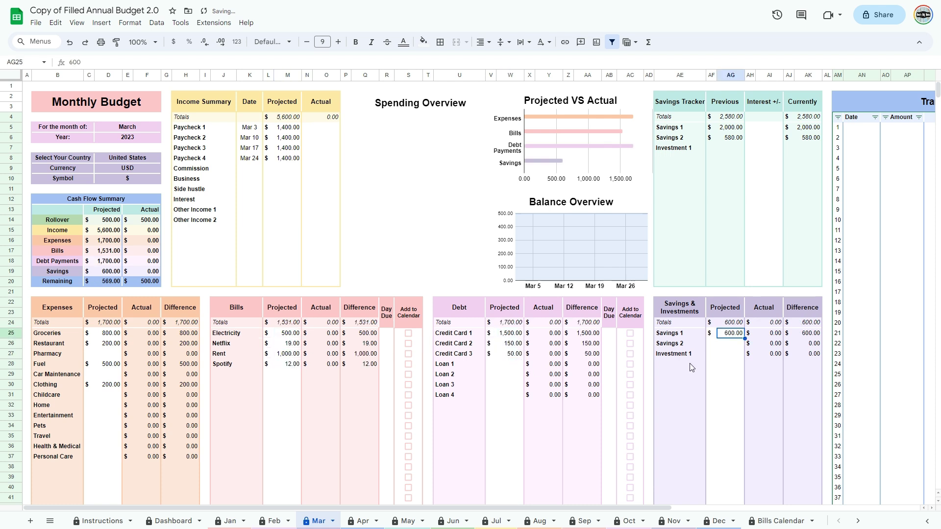
click(324, 127)
text(1700)
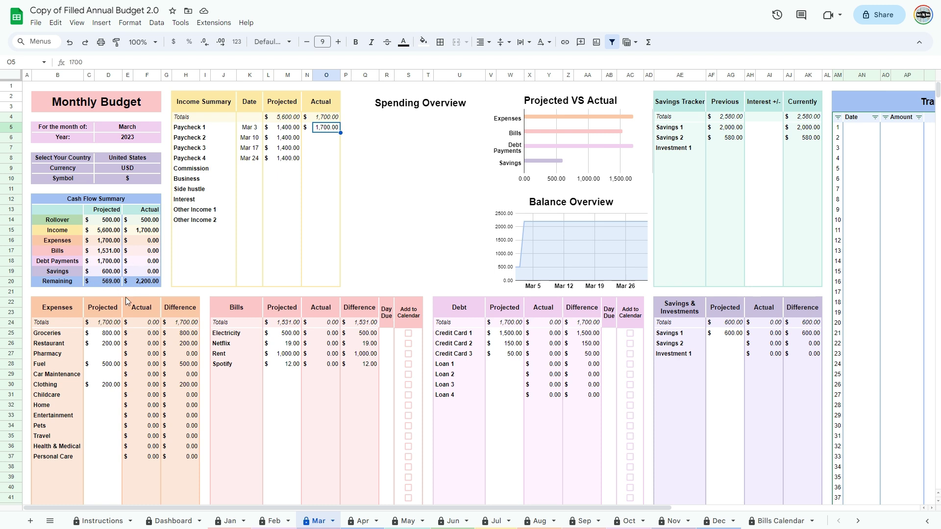
- Enter projected amounts 50, 80 and 150 for Pharmacy, Car Maintenance and Home
click(107, 335)
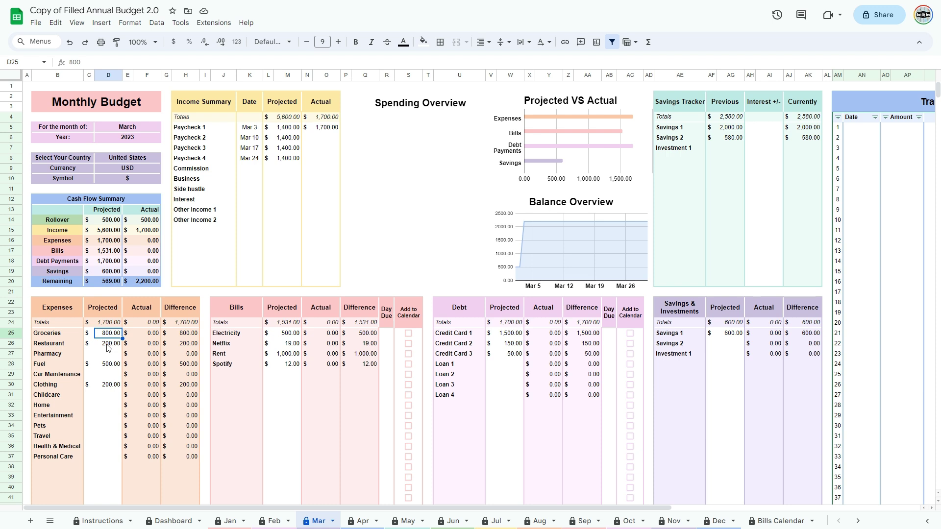
key(Down)
key(Down)
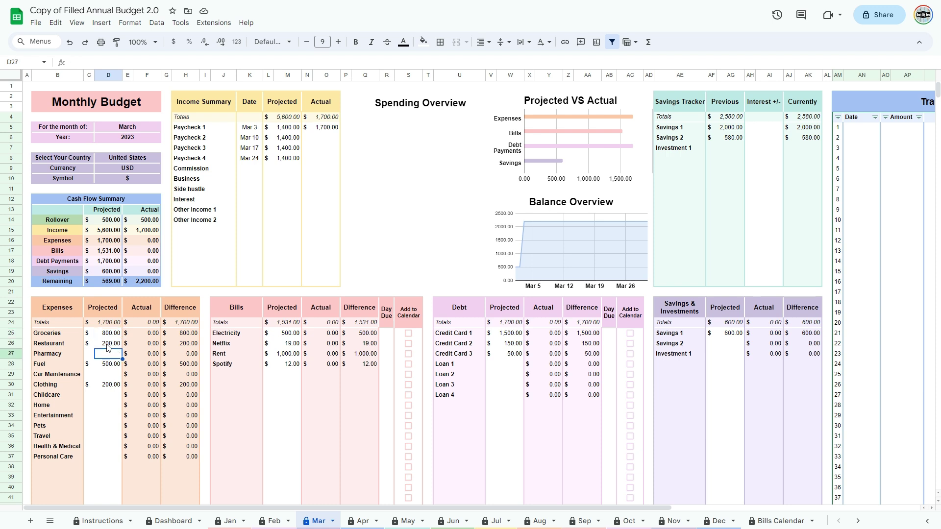
text(50)
key(Return)
key(Down)
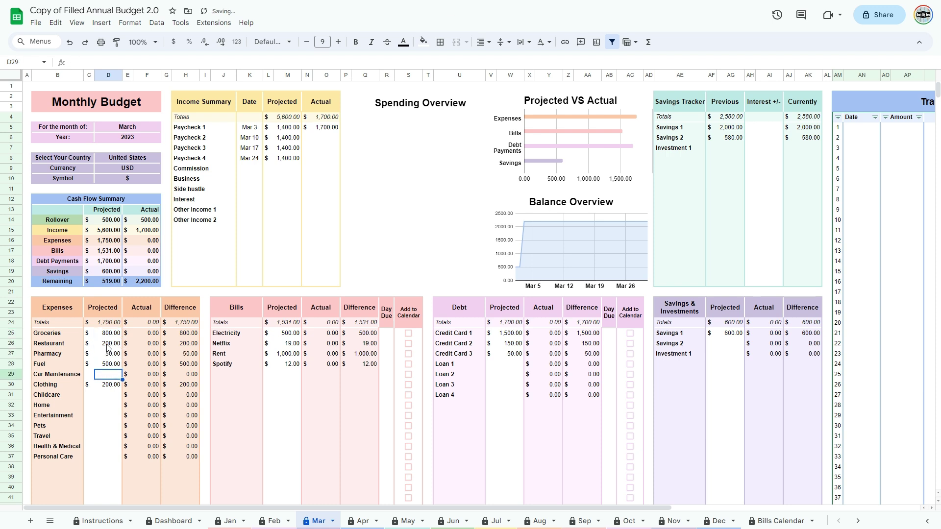
text(80)
key(Return)
key(Down)
key(Down)
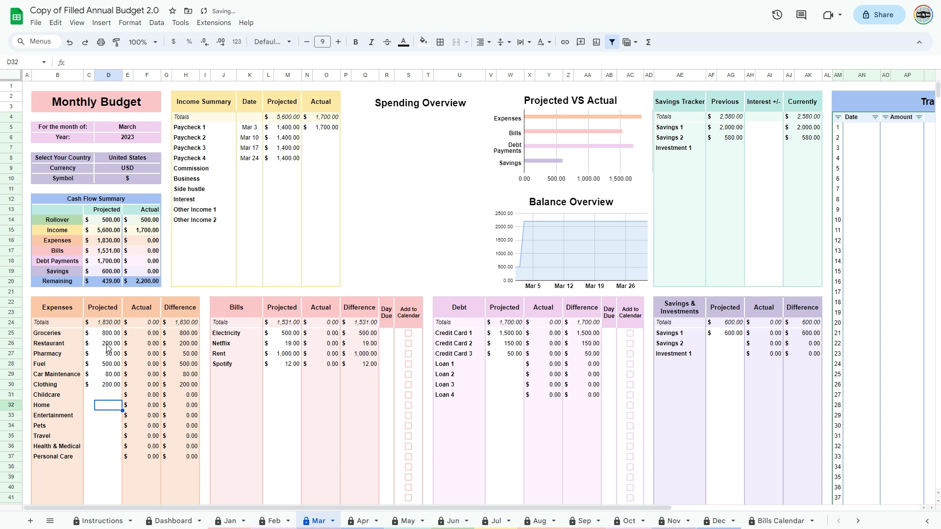
text(150)
key(Return)
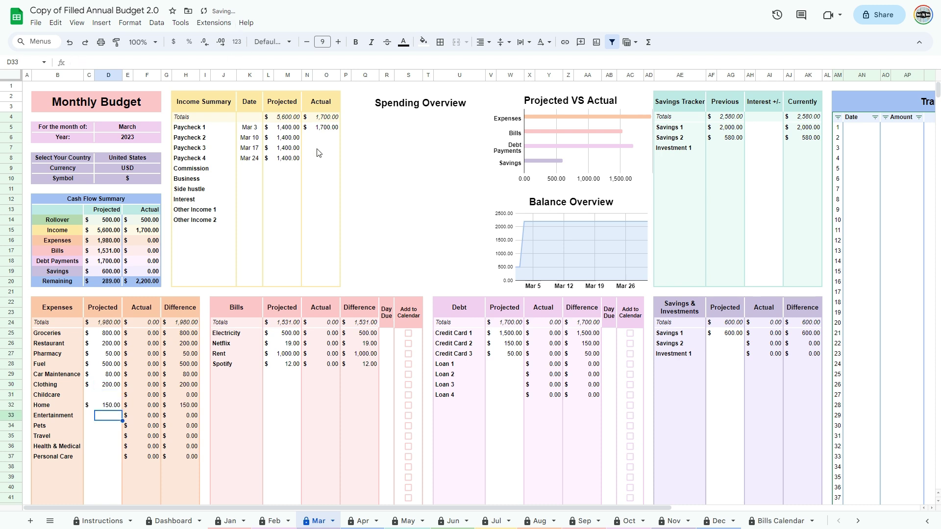
- Undo those extra amounts, restoring actual Paychecks 2–4 of 1,460, 978 and 1,275
click(323, 132)
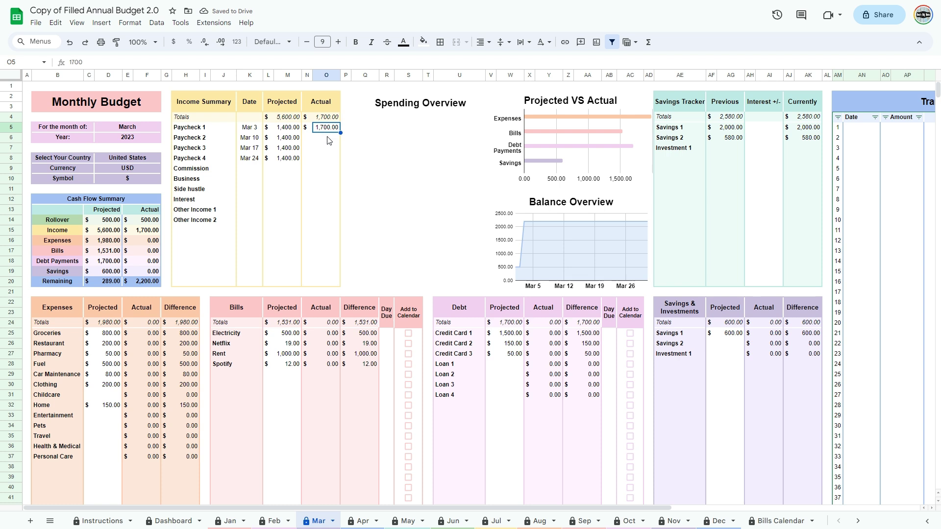
key(ctrl+z)
key(ctrl+z)
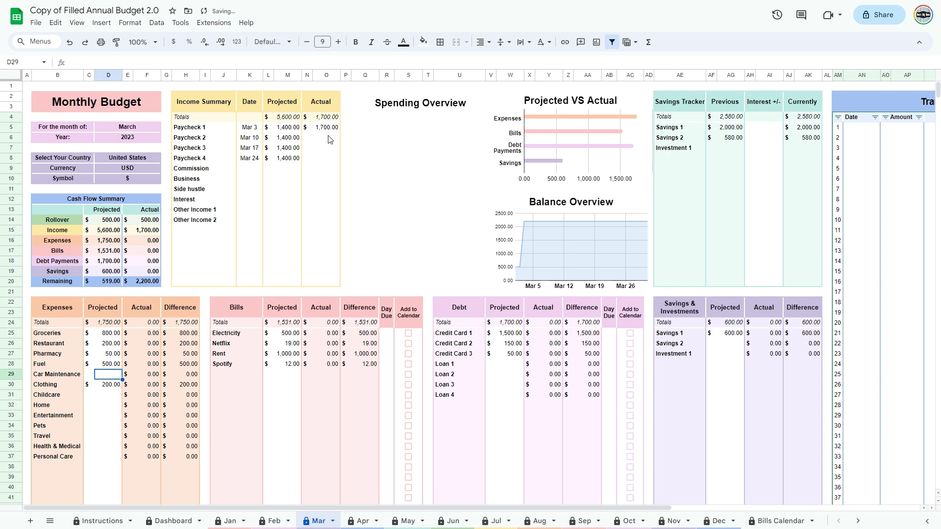
key(ctrl+z)
key(ctrl+z)
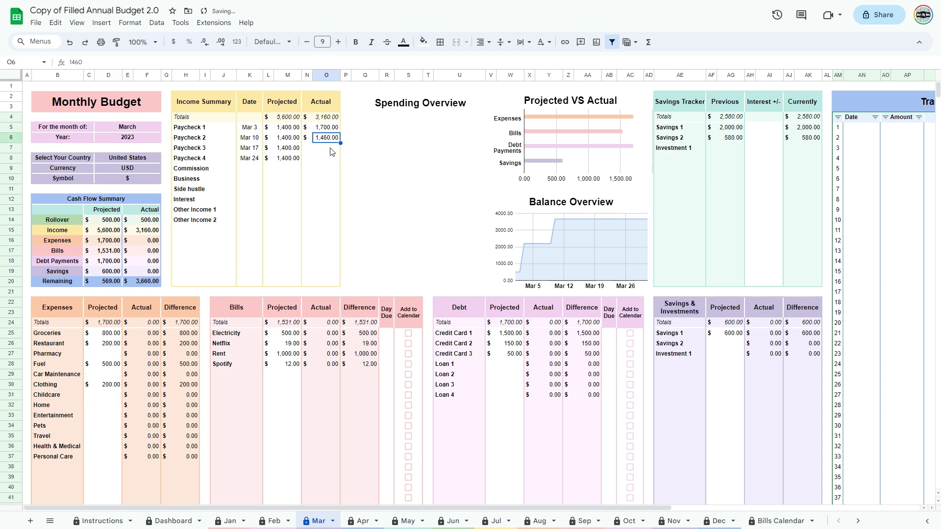
key(ctrl+z)
key(ctrl+z)
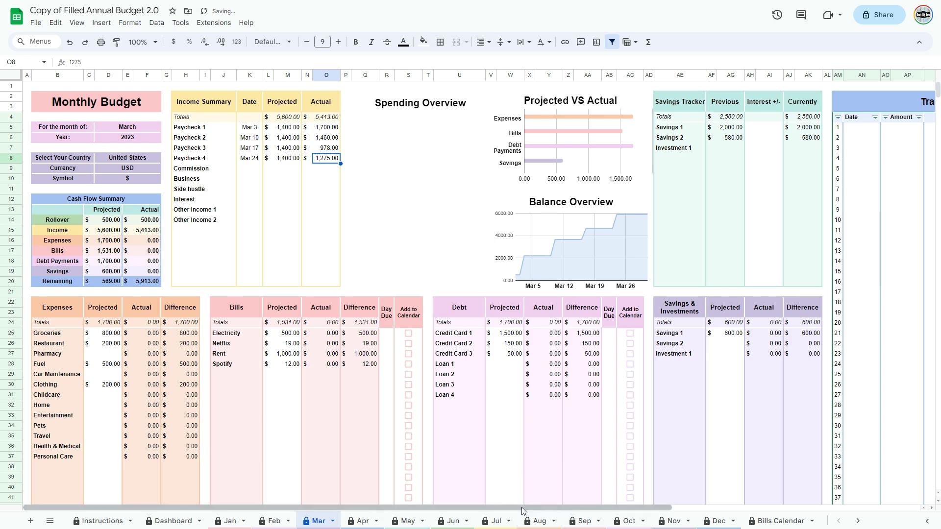
key(ctrl+z)
- Restore the ten March Transaction Tracker rows and savings interest of 22 and 4
key(ctrl+z)
key(ctrl+z)
key(ctrl+z)
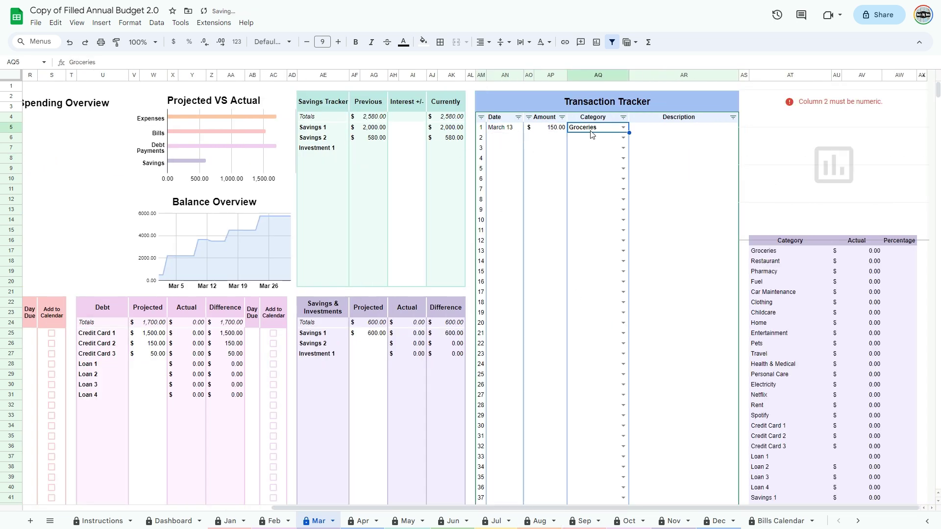
key(ctrl+z)
key(ctrl+z)
key(ctrl+z)
key(ctrl+z)
key(ctrl+z)
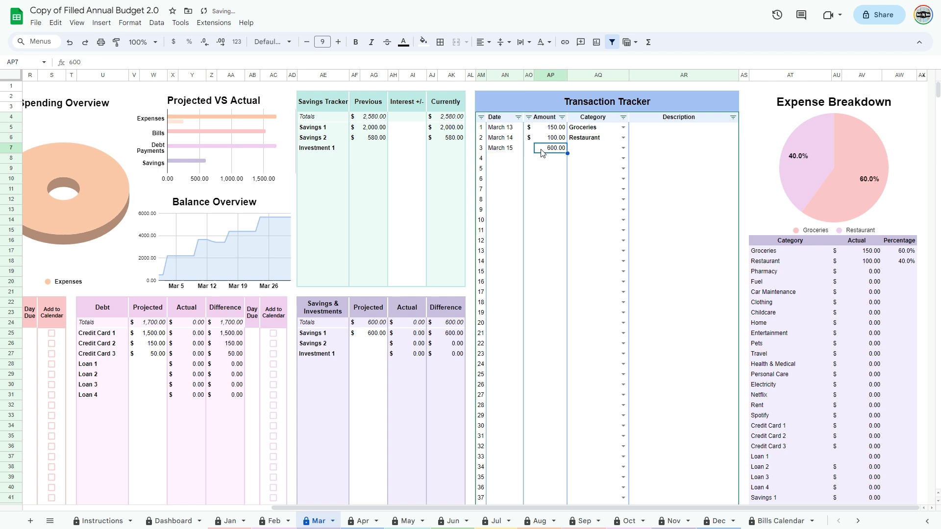
key(ctrl+z)
key(ctrl+z)
key(ctrl+z)
key(ctrl+z)
key(ctrl+z)
key(ctrl+z)
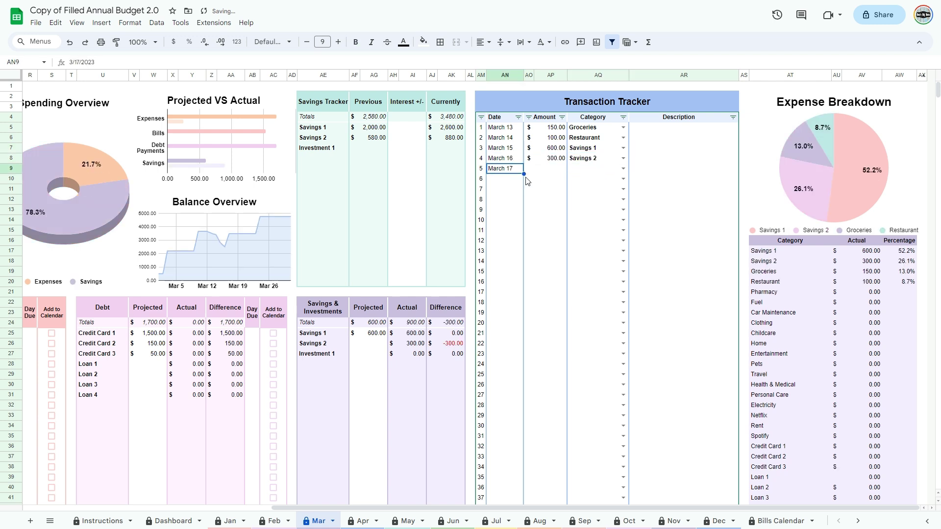
key(ctrl+z)
key(ctrl+z)
key(ctrl+z)
key(ctrl+z)
key(ctrl+z)
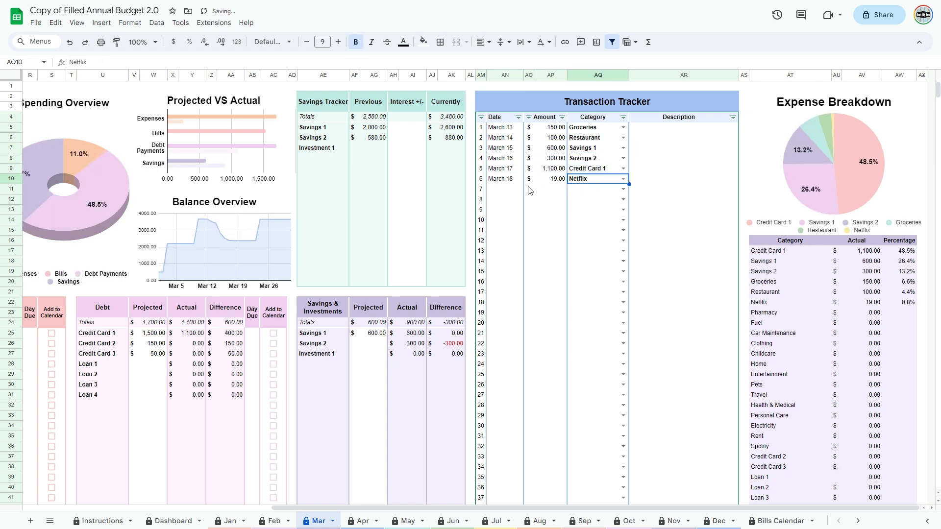
key(ctrl+z)
key(ctrl+z)
key(ctrl+z)
key(ctrl+z)
key(ctrl+z)
key(ctrl+z)
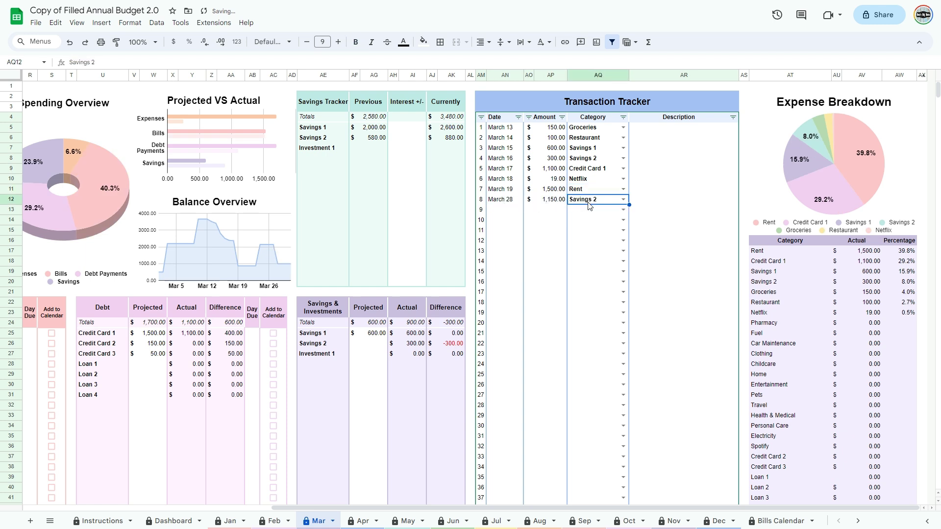
key(ctrl+z)
key(ctrl+z)
key(ctrl+z)
key(ctrl+z)
key(ctrl+z)
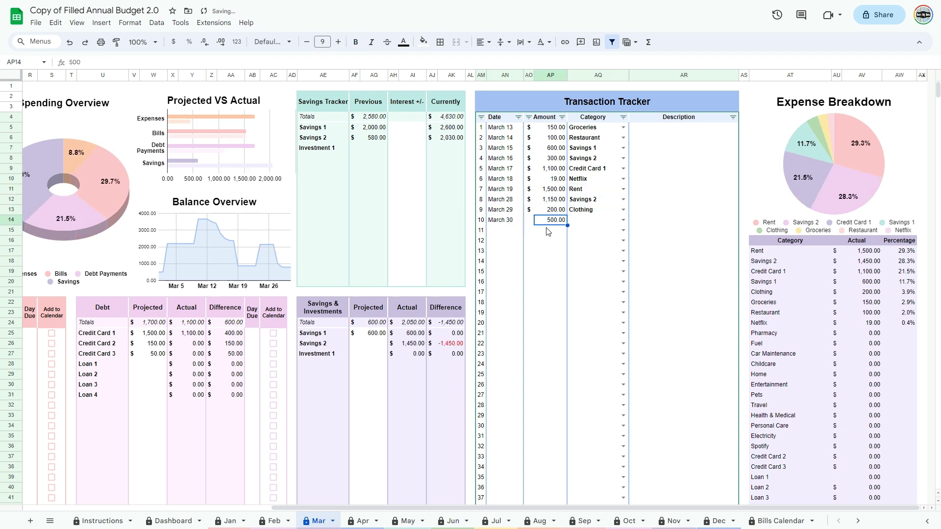
key(ctrl+z)
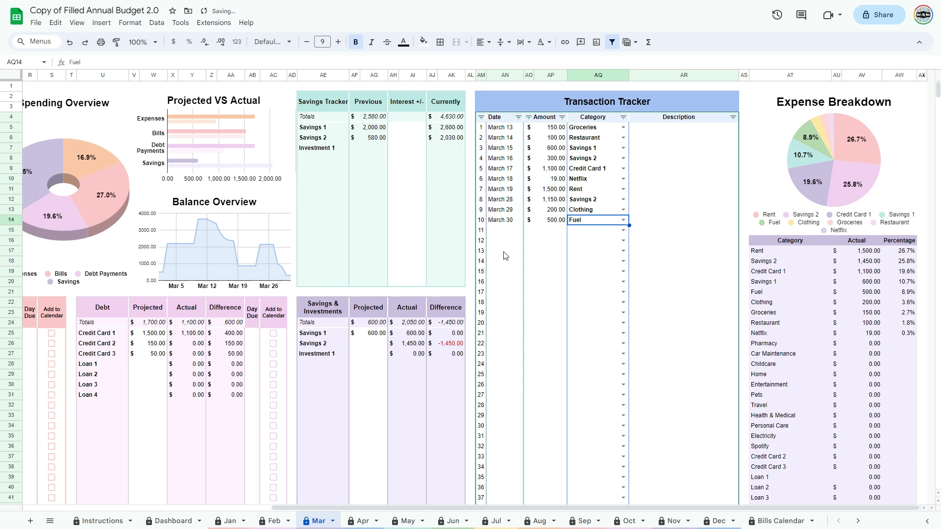
key(ctrl+z)
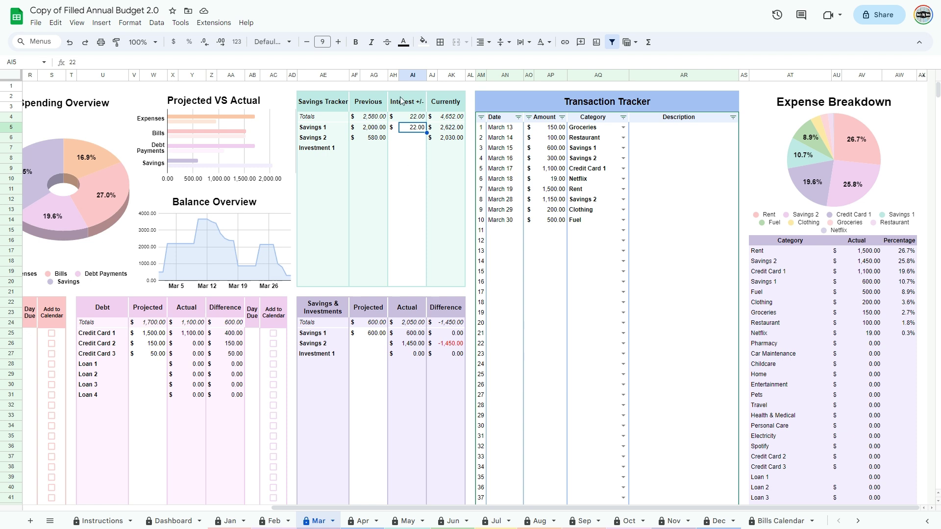
key(ctrl+y)
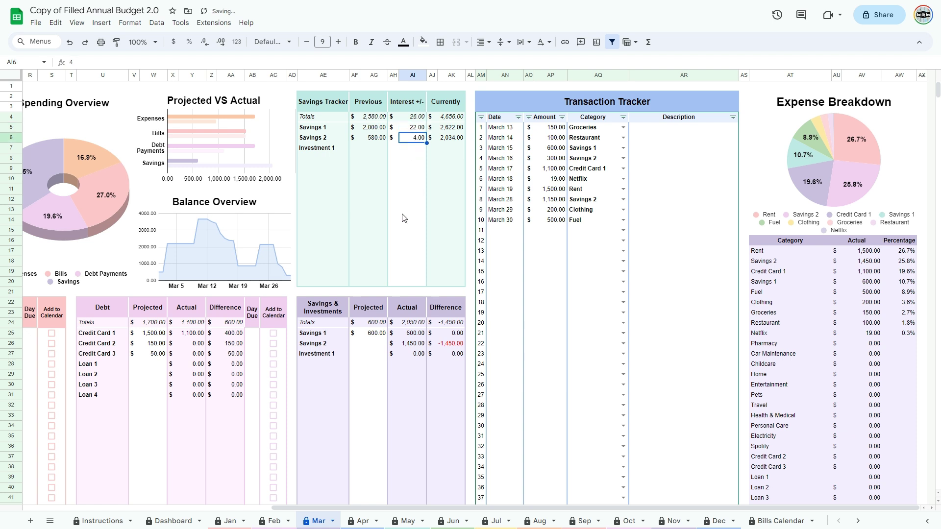
- Set bill due days 2, 8, 1 and 8 and add the bills to the calendar
drag(472, 509, 179, 519)
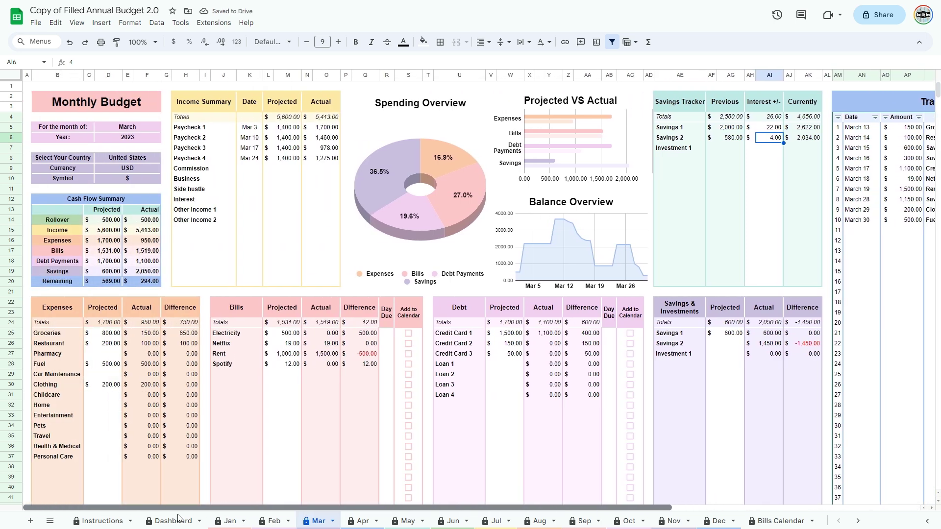
click(387, 334)
text(2)
key(Return)
text(8)
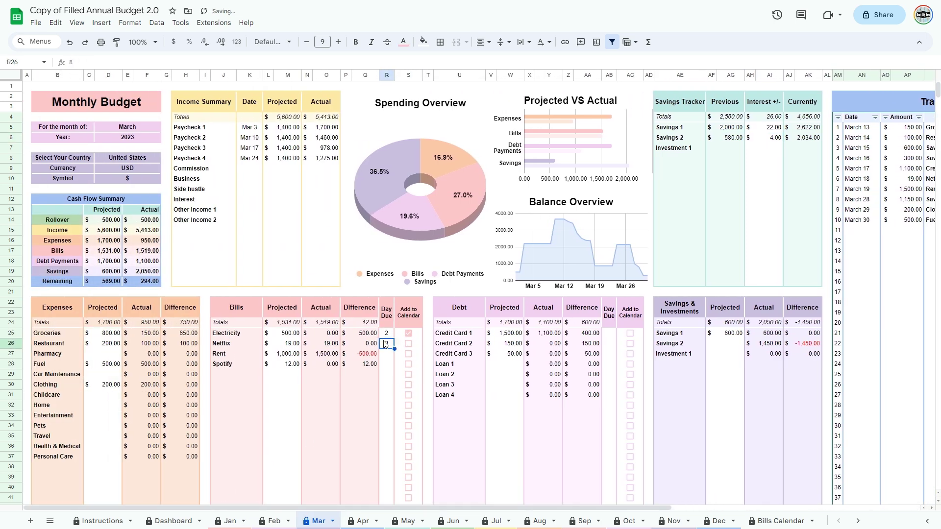
click(408, 343)
click(386, 354)
text(1)
click(408, 353)
click(387, 363)
text(8)
click(408, 364)
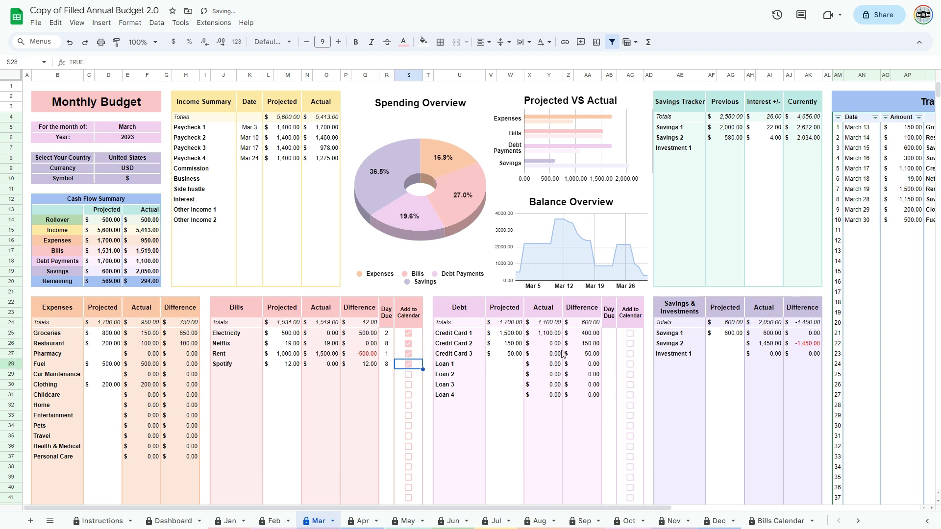
- Set credit card due days 25, 3 and 10 and add them to the calendar
click(610, 333)
text(25)
key(Return)
text(3)
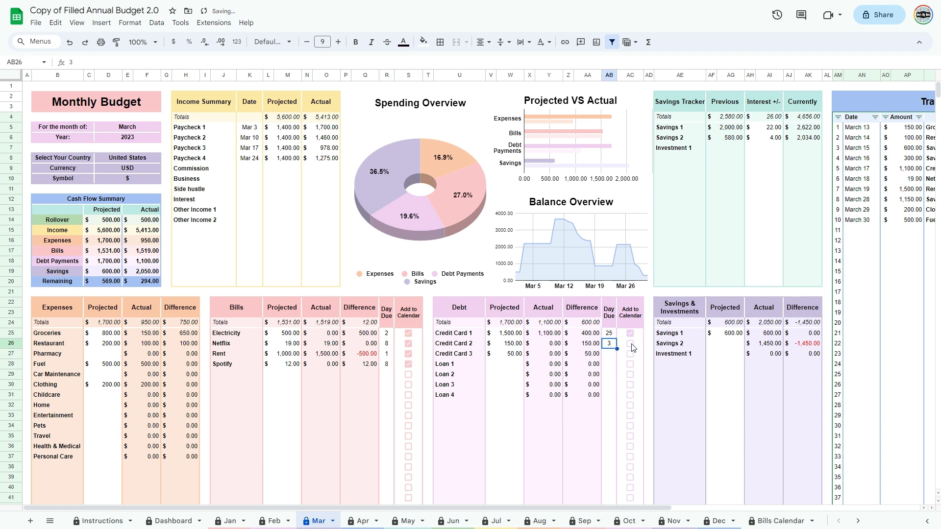
click(630, 343)
click(610, 353)
text(10)
click(630, 353)
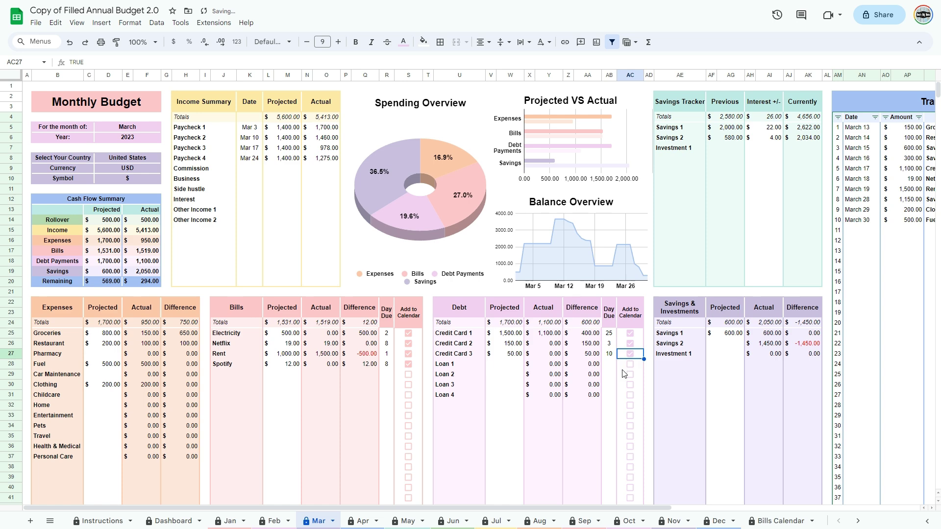
click(611, 375)
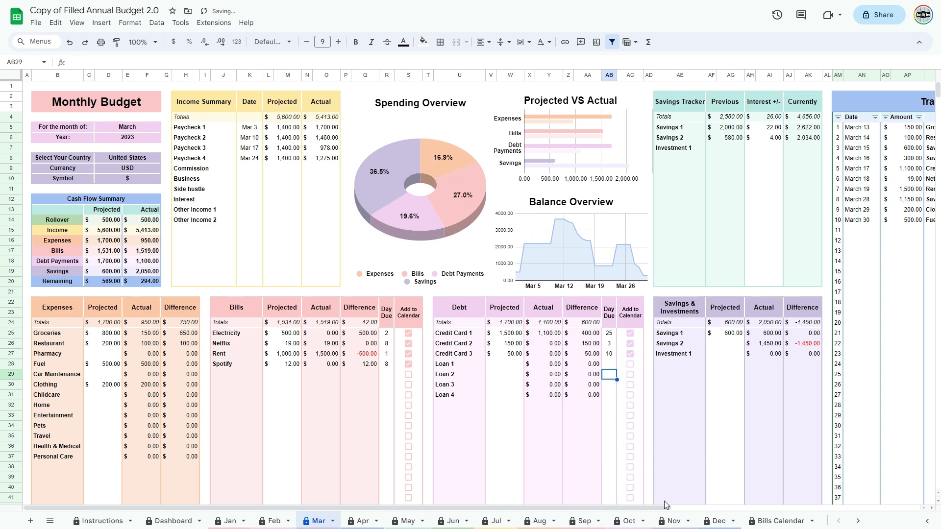
- Show October 2023 in the Bills Calendar and mark Credit Card 2's bill paid
click(784, 522)
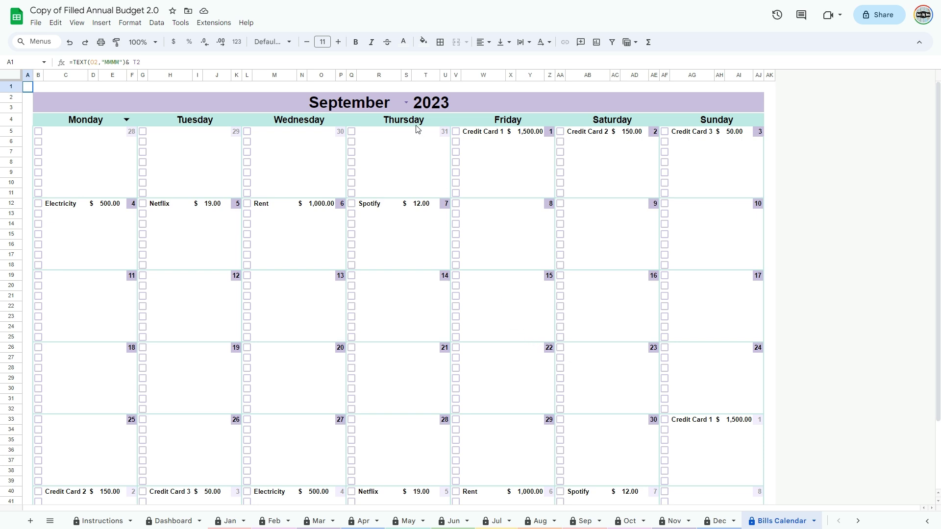
click(406, 103)
click(426, 244)
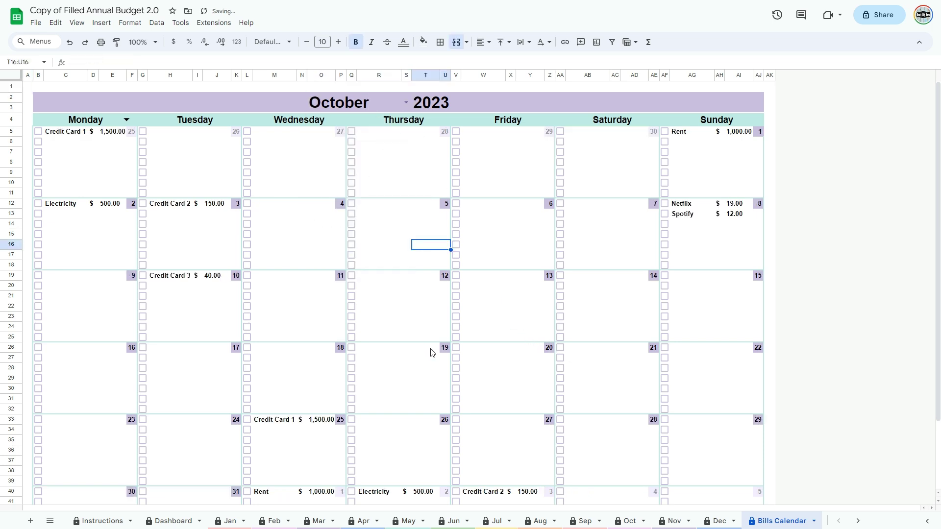
click(145, 206)
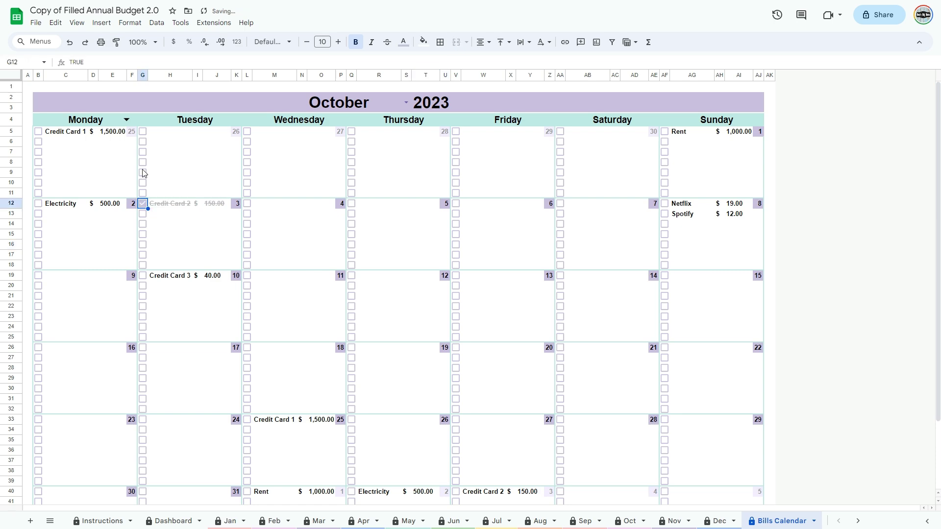
click(36, 23)
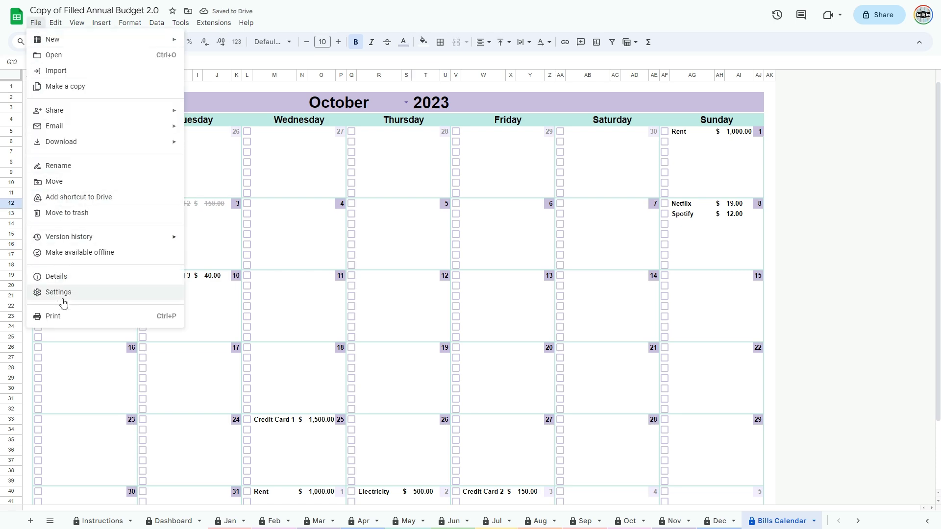
click(54, 316)
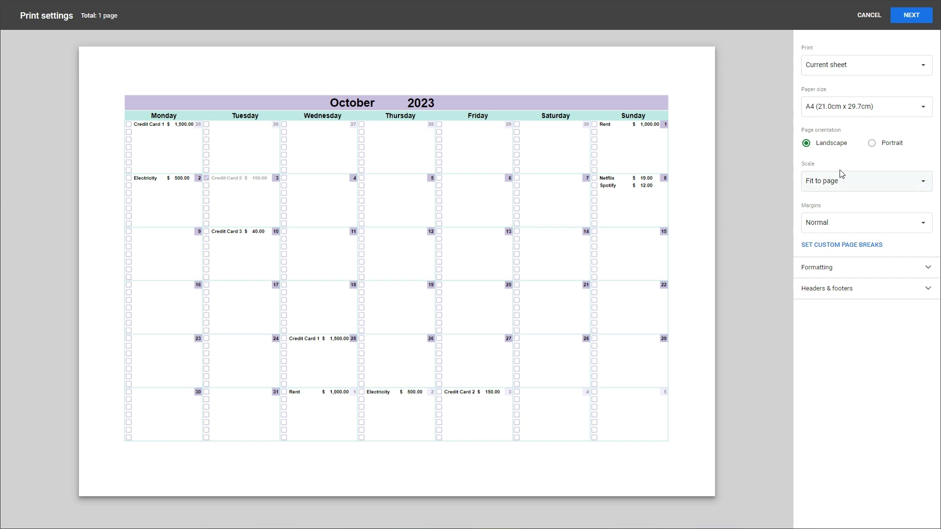
click(877, 19)
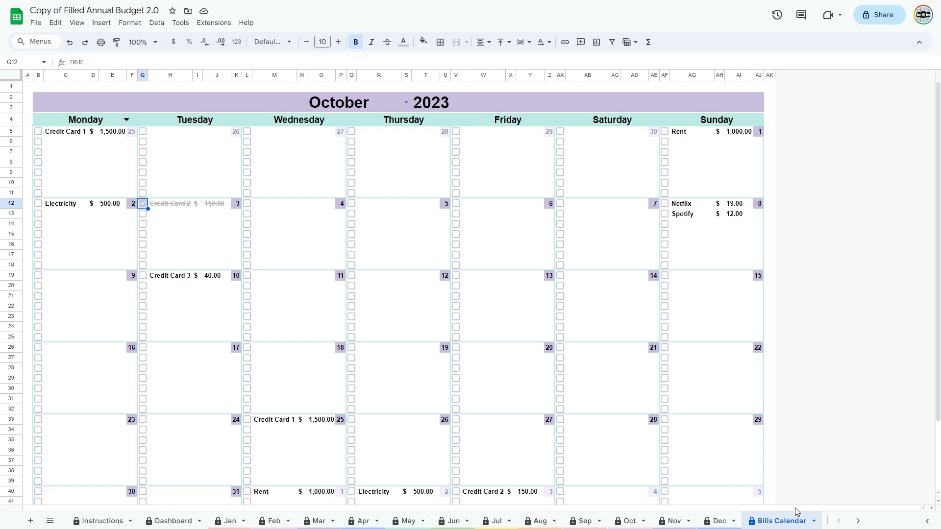
- Review the annual Dashboard, then go to the Debt Snowball Calculator sheet
click(171, 521)
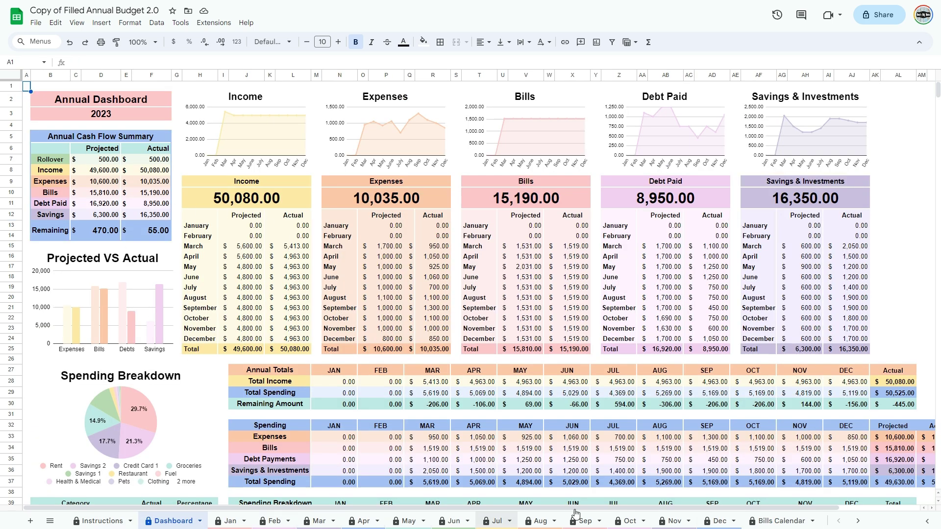
scroll(575, 517, down, 3)
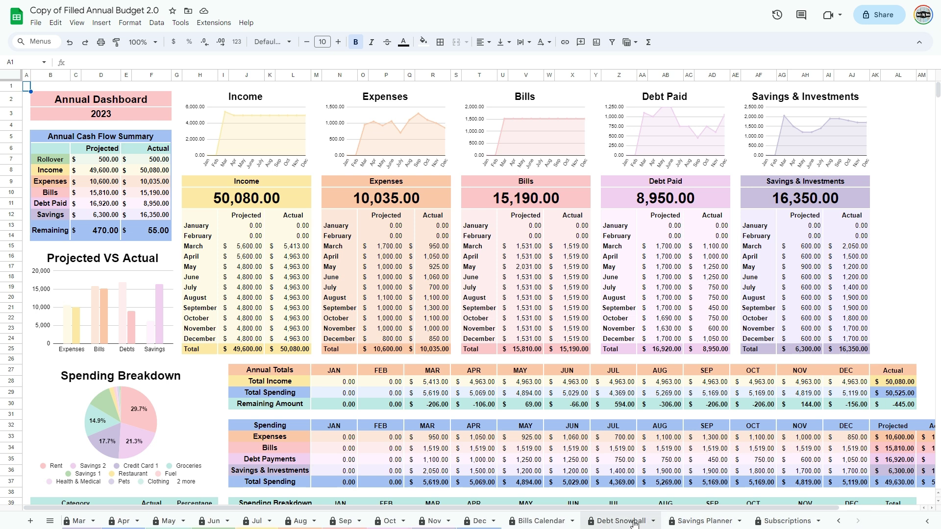
click(634, 523)
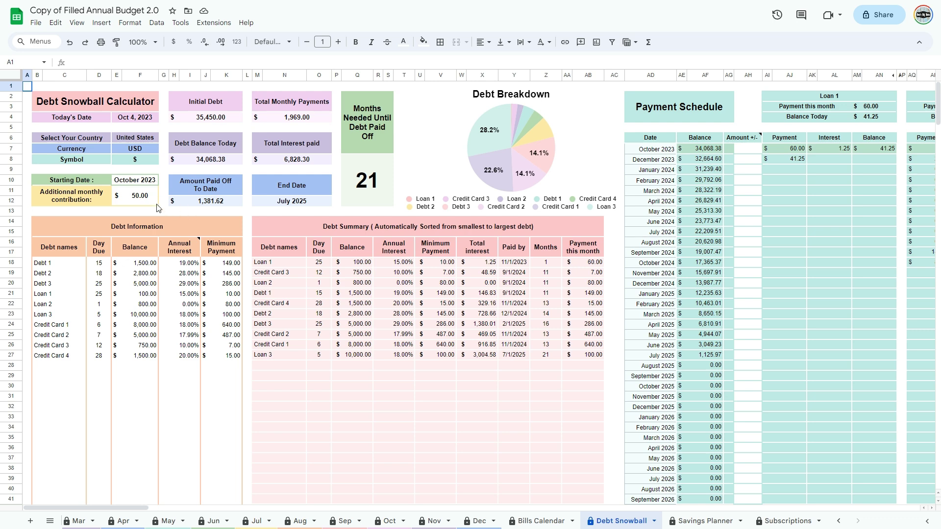
double_click(146, 187)
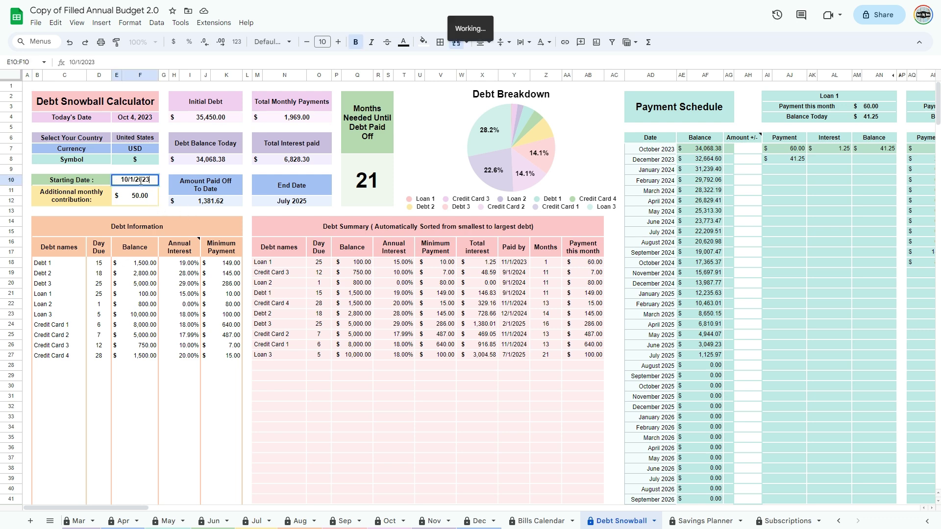
click(175, 200)
click(161, 236)
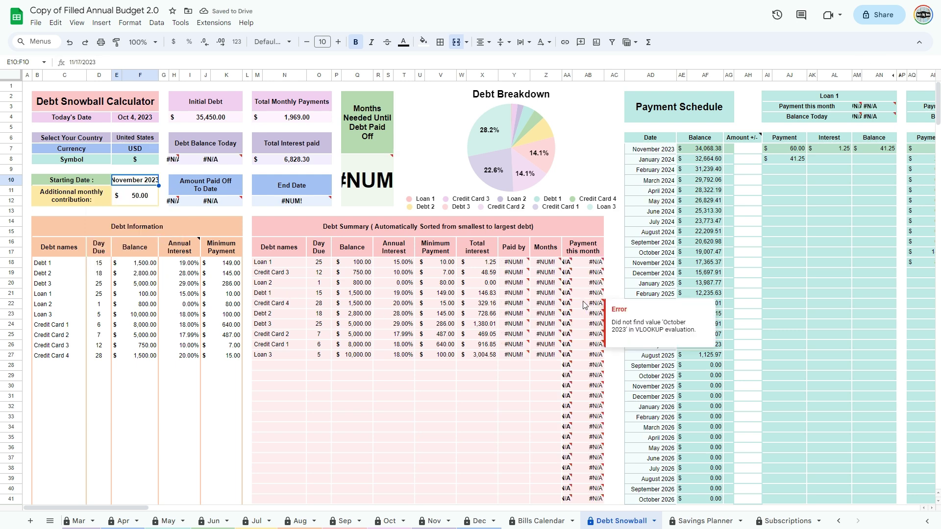
key(ctrl+z)
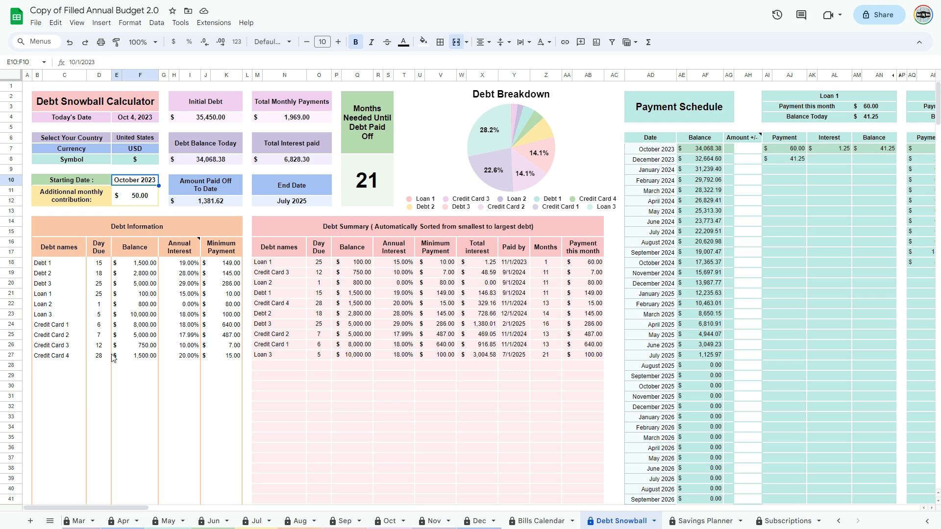
click(185, 306)
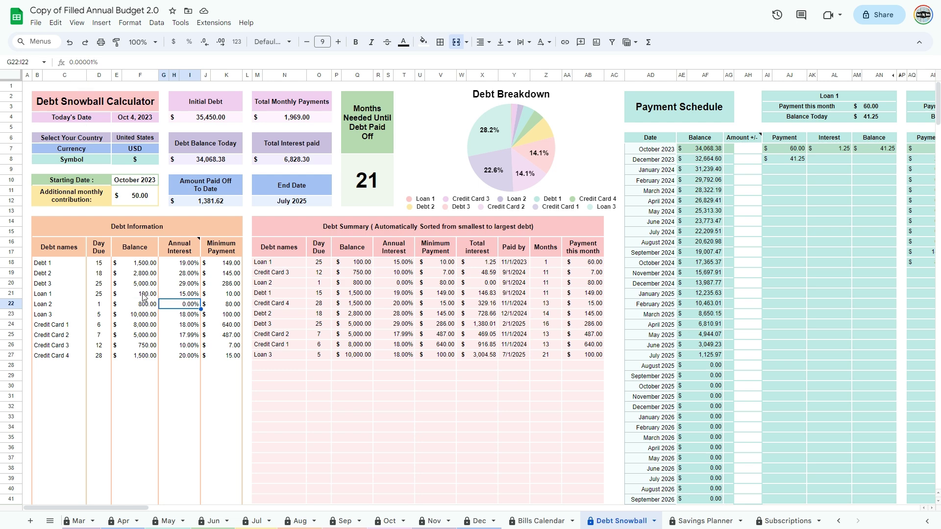
- Inspect the months-to-payoff and Total Monthly Payments formulas
mouse_move(190, 253)
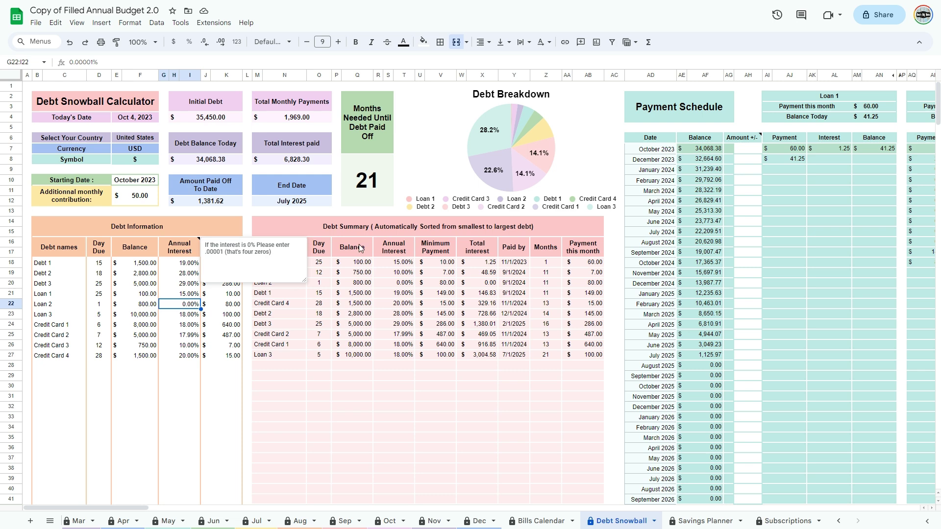
click(551, 263)
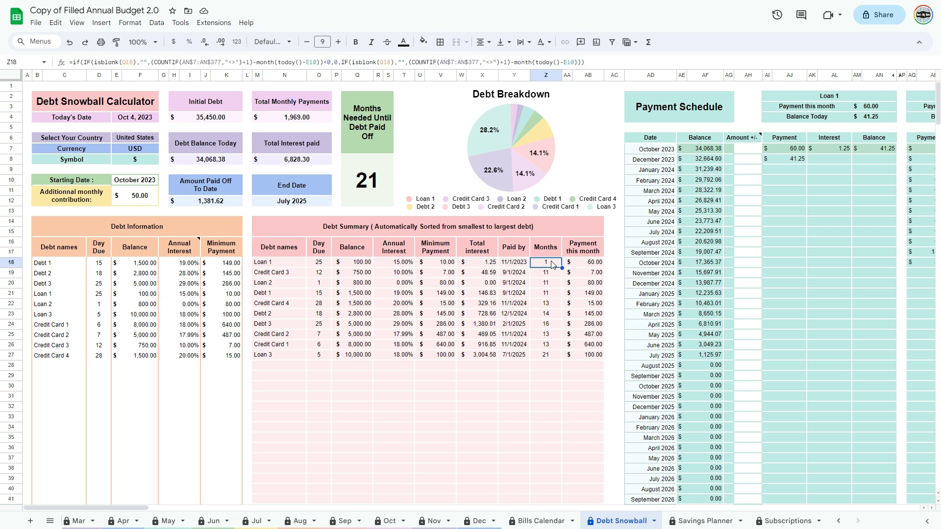
click(548, 293)
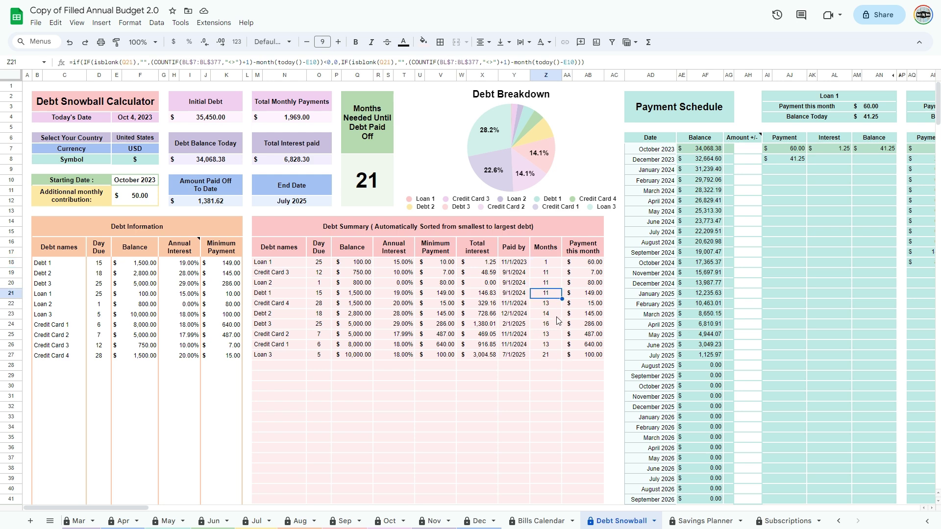
click(558, 315)
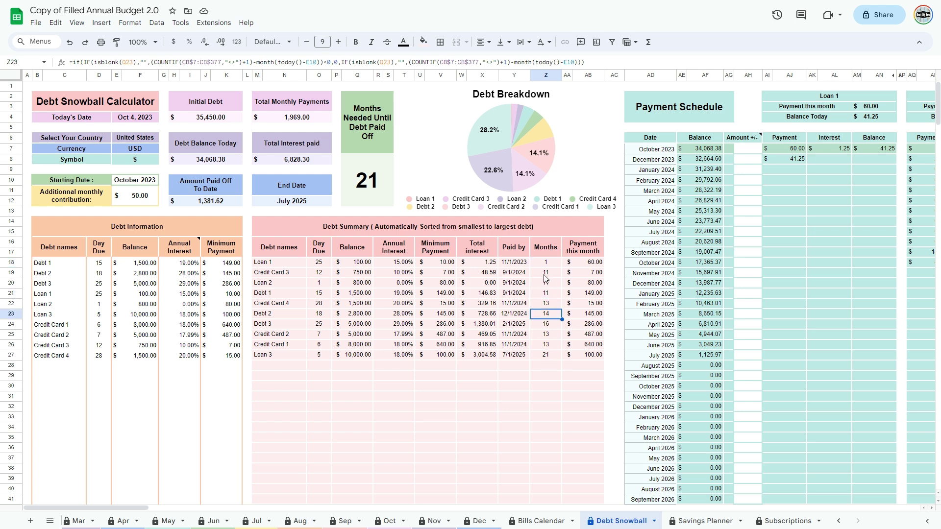
click(295, 120)
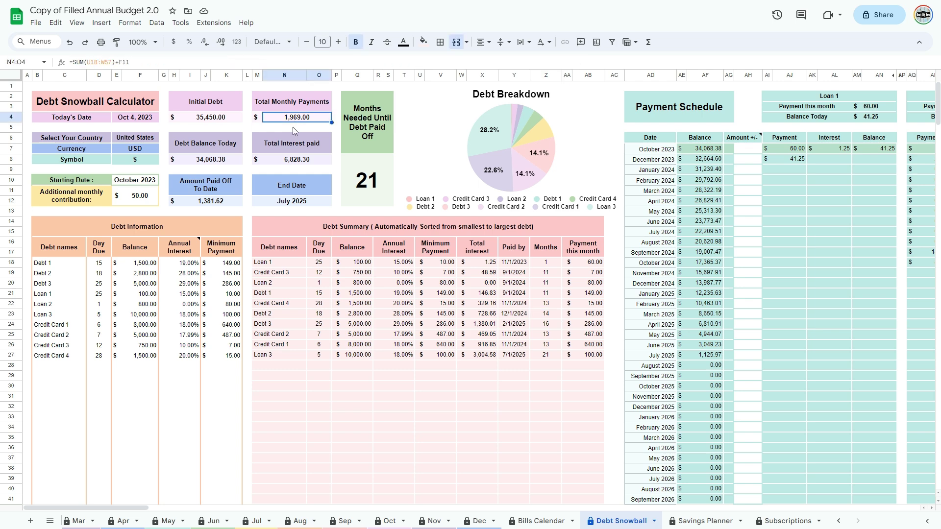
- Enter 100 as the additional monthly contribution in F11
click(141, 198)
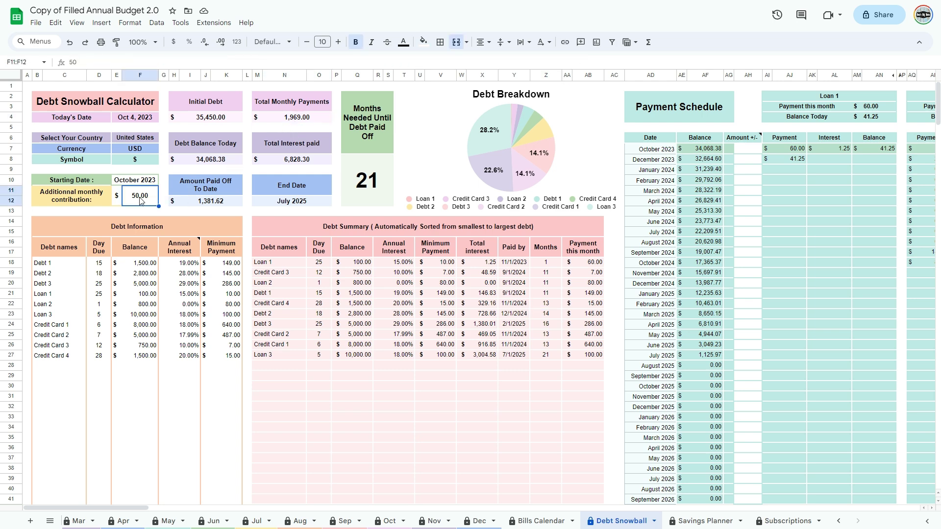
text(100)
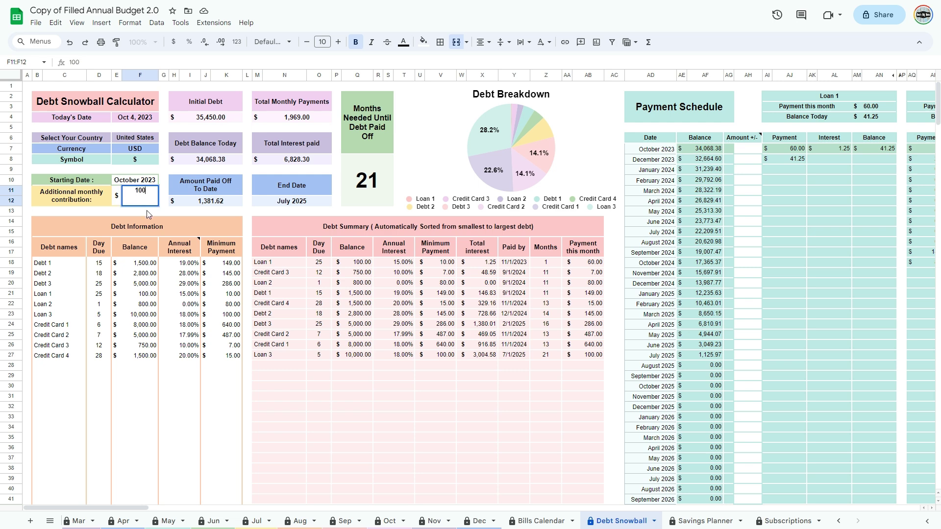
click(146, 211)
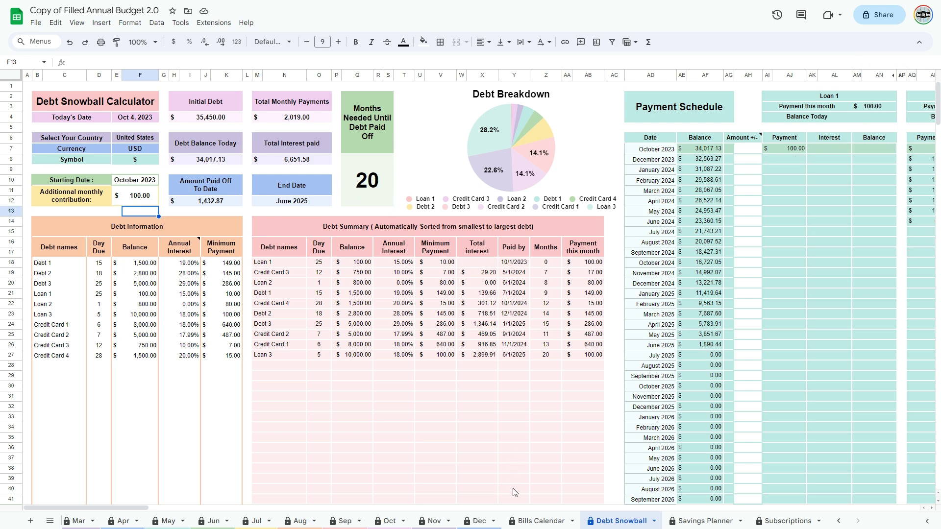
click(134, 501)
- Enter a one-time 150 extra payment for November 2023 (AH10), then go to the Savings Planner sheet
drag(134, 505, 185, 516)
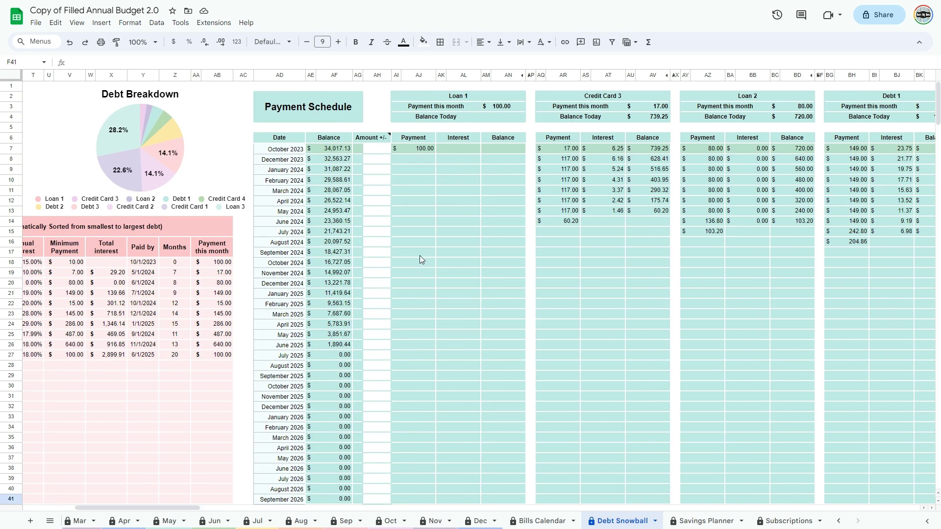
drag(185, 508, 183, 512)
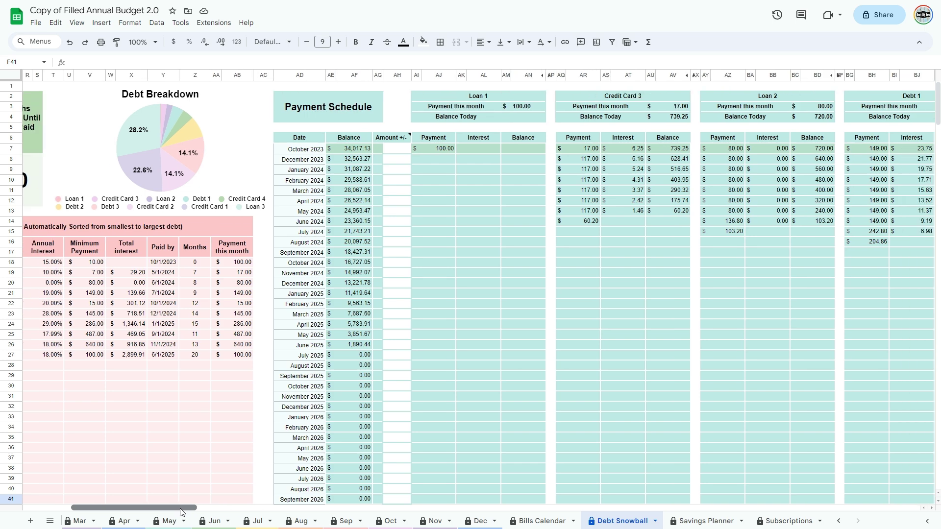
click(398, 169)
key(ctrl+z)
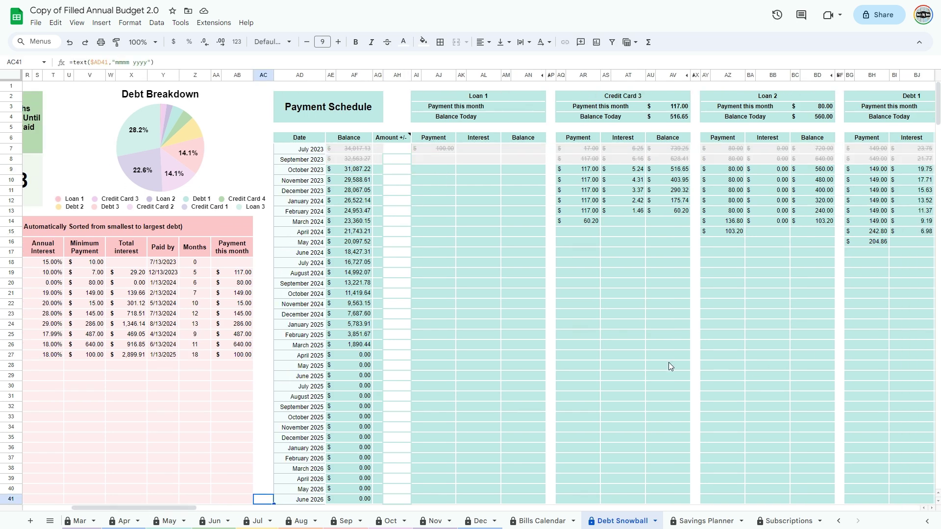
click(398, 179)
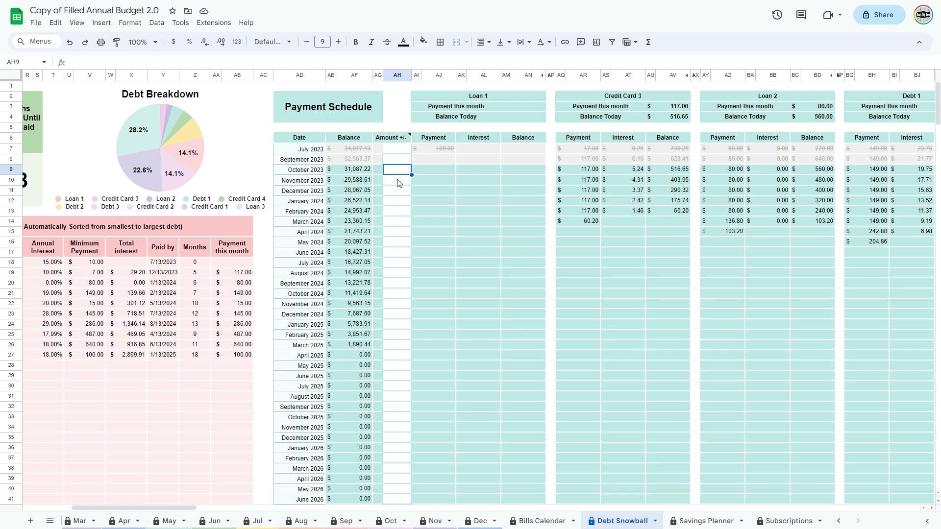
text(150)
key(Return)
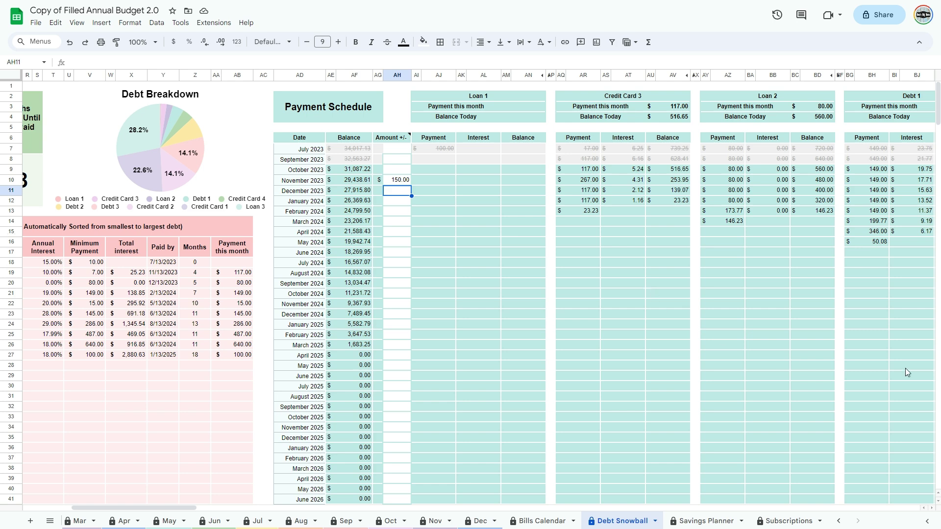
key(ctrl+shift+Page_Down)
scroll(181, 349, down, 3)
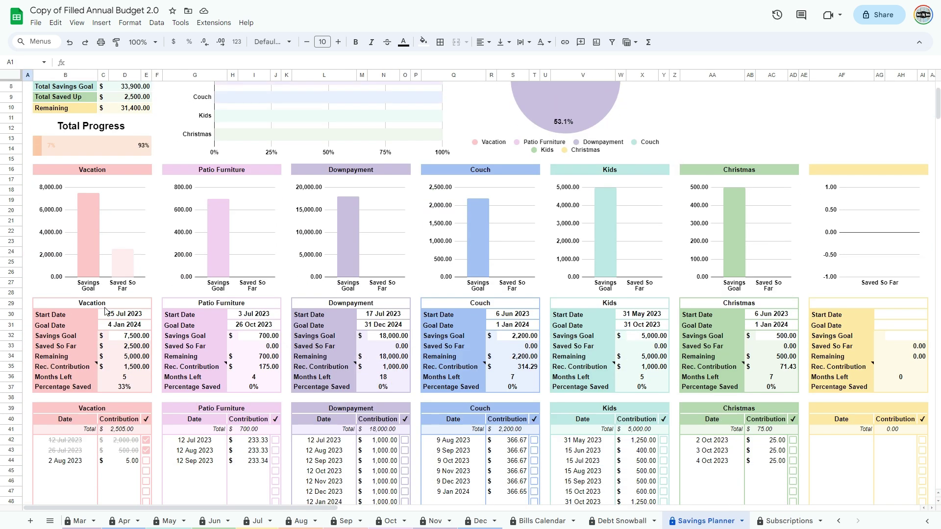
- Review the Vacation goal's header, start date, goal date and 7,500 savings goal
click(106, 306)
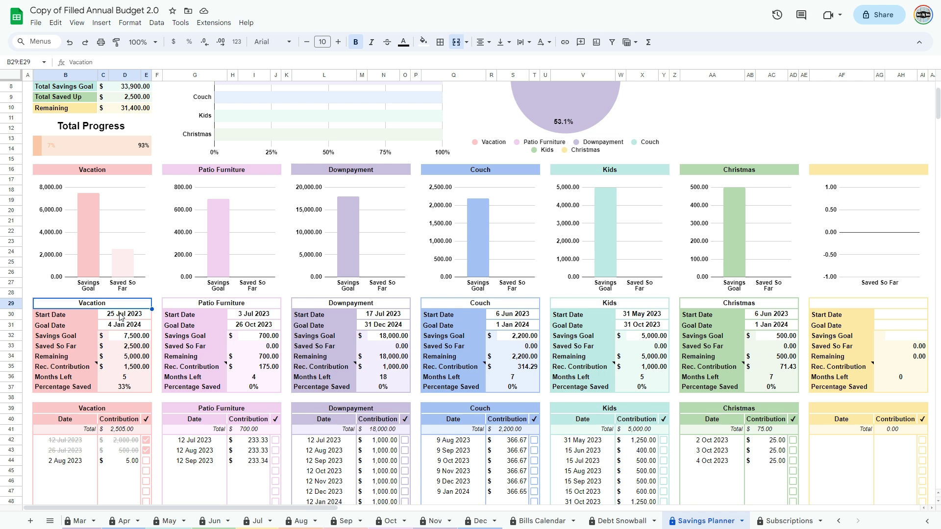
click(121, 317)
click(127, 329)
click(127, 340)
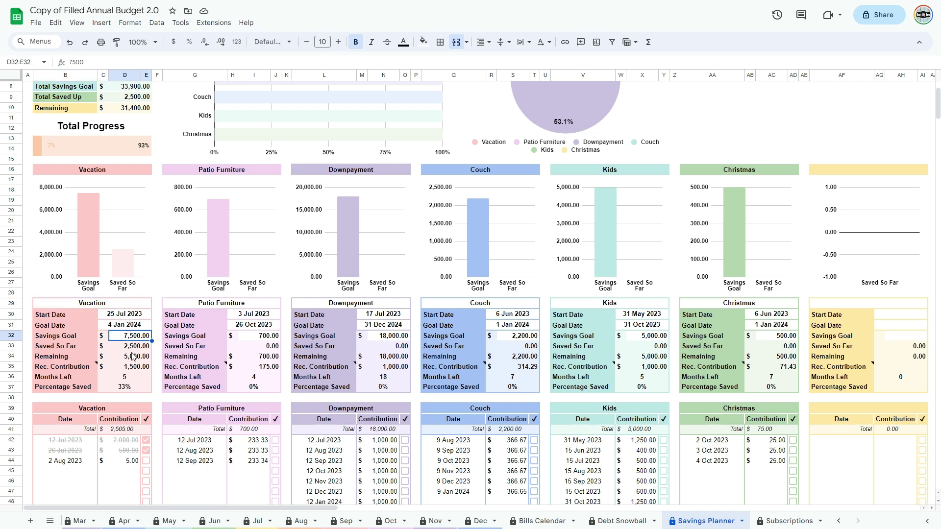
- Inspect the Vacation contribution dates, the 5.00 amount, and the recommended contribution and Months Left formulas
scroll(75, 458, down, 2)
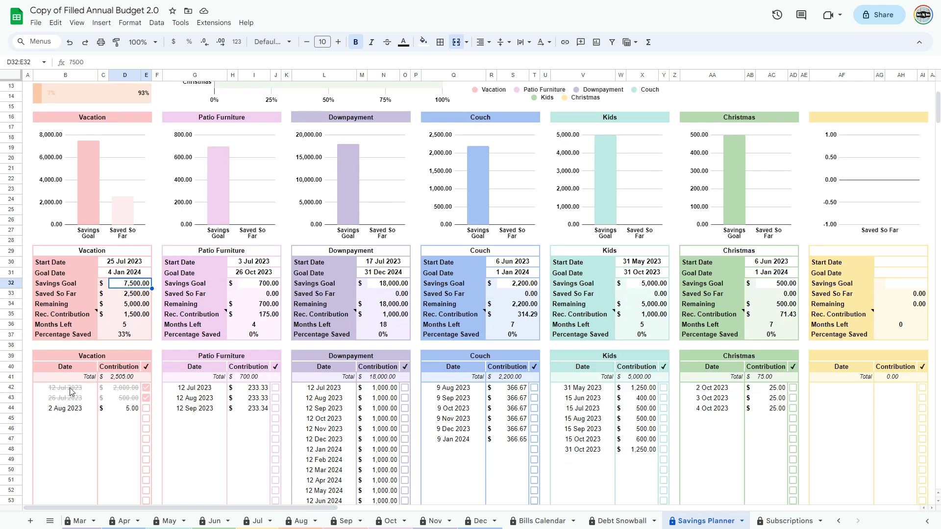
click(69, 397)
click(69, 410)
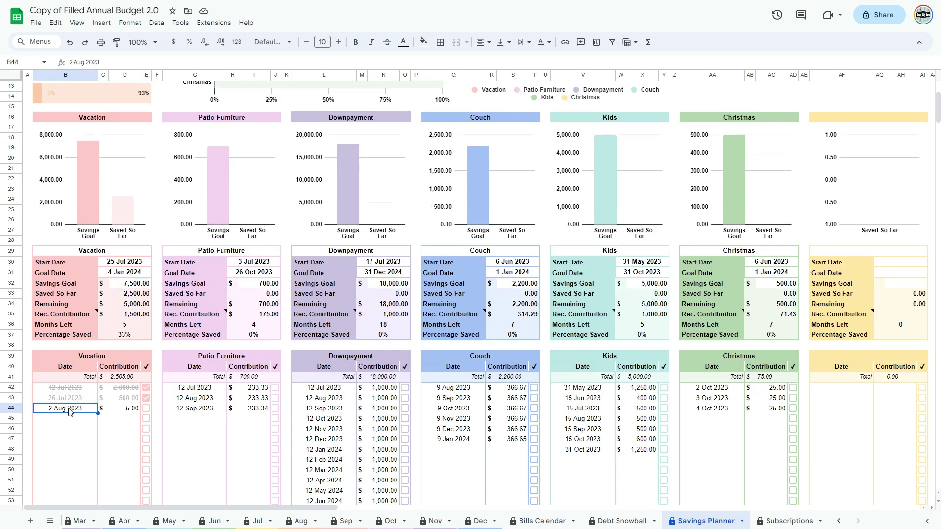
click(127, 394)
click(132, 410)
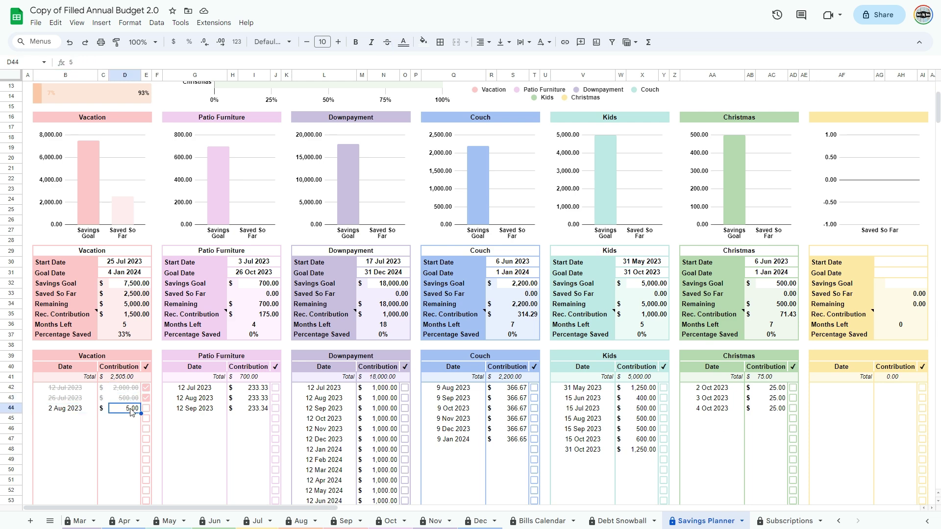
click(134, 316)
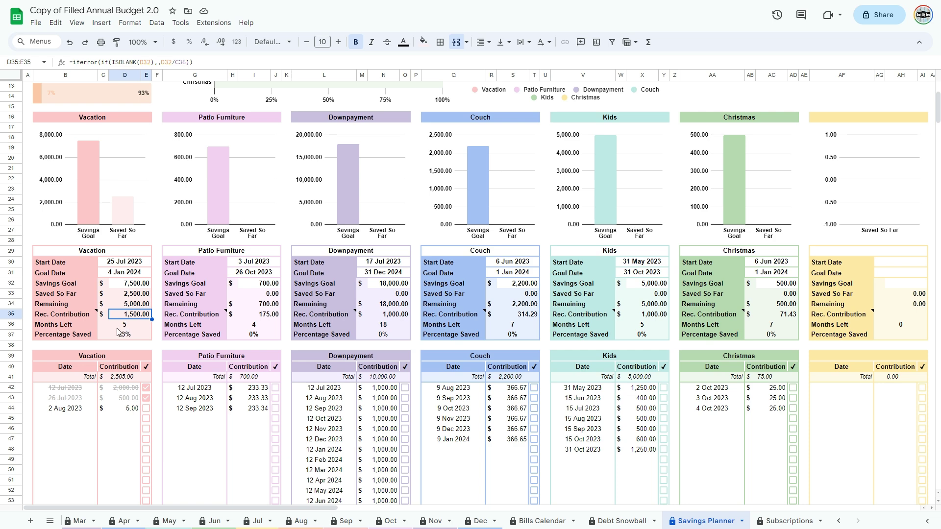
click(130, 327)
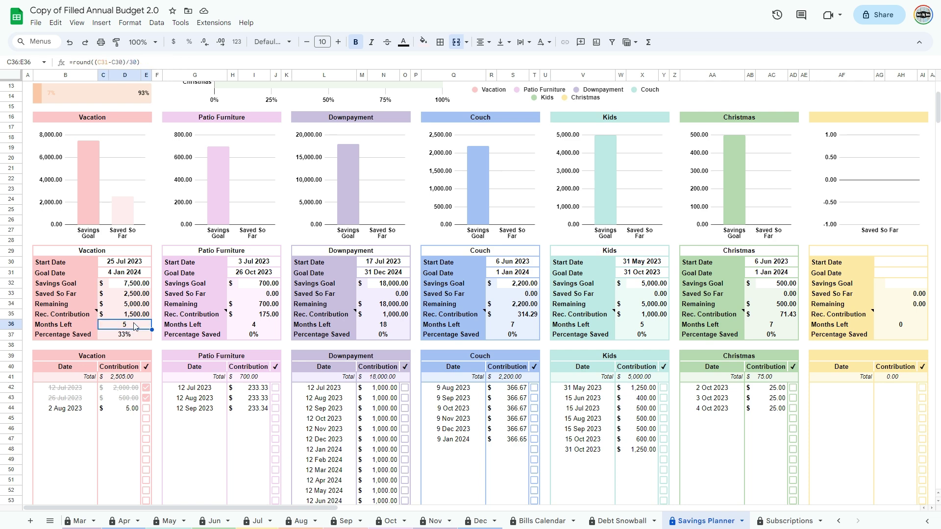
click(141, 316)
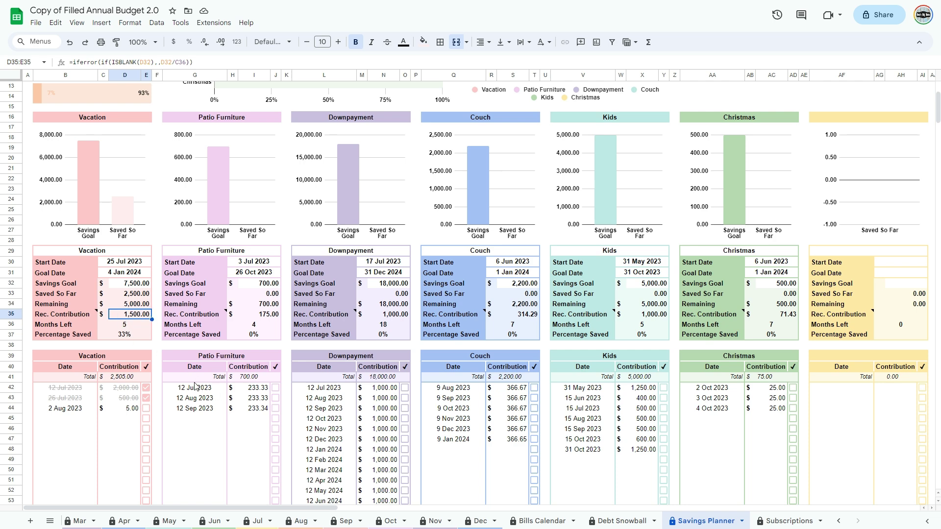
- Untick and re-tick the first Vacation contribution checkbox (E42), then go to the Subscriptions sheet
click(146, 388)
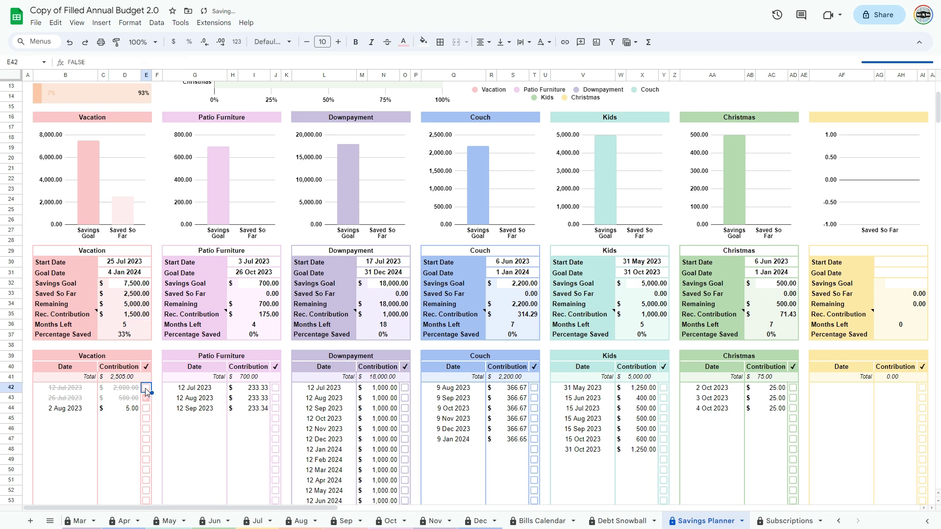
click(146, 388)
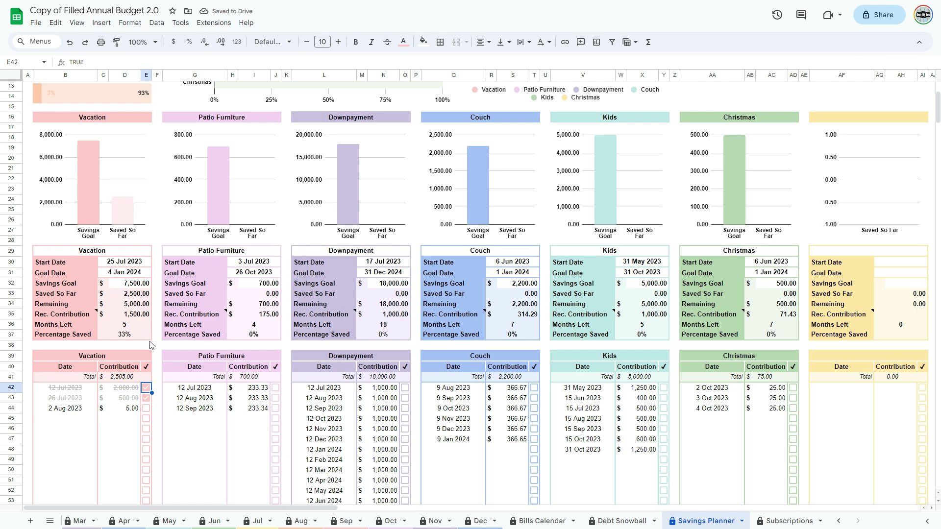
scroll(167, 361, up, 3)
key(ctrl+Page_Down)
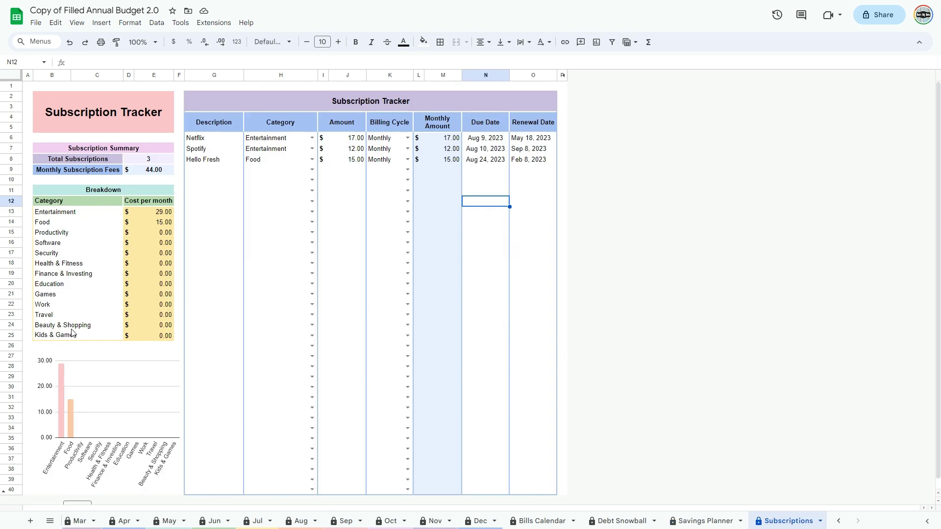
click(83, 213)
click(63, 233)
click(65, 265)
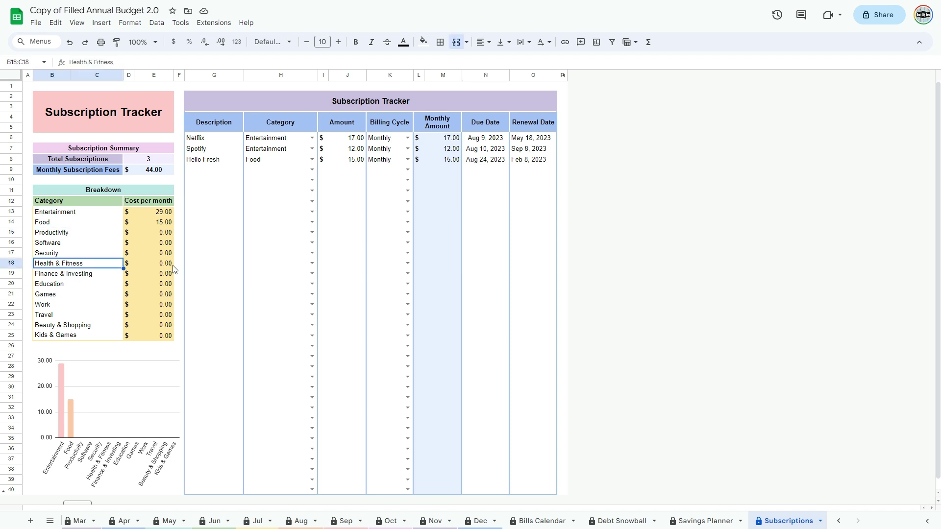
click(210, 142)
click(266, 142)
click(312, 138)
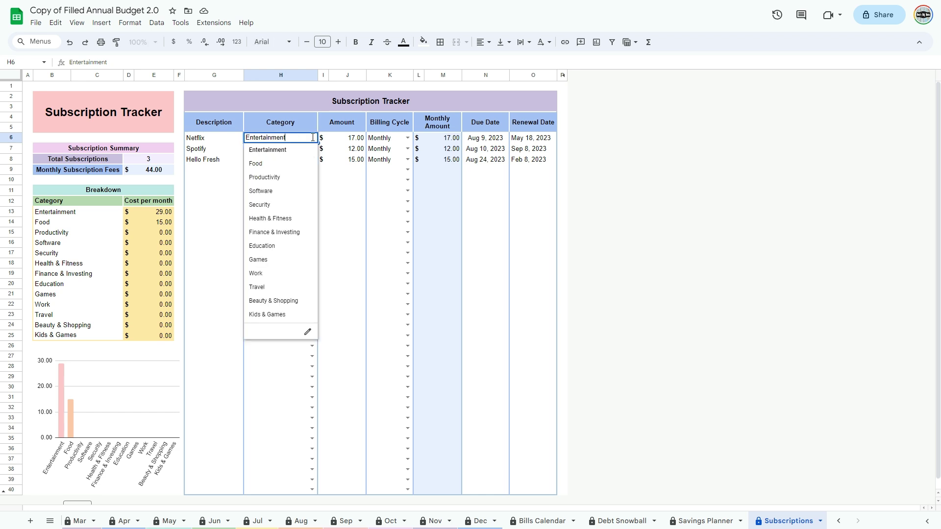
click(343, 192)
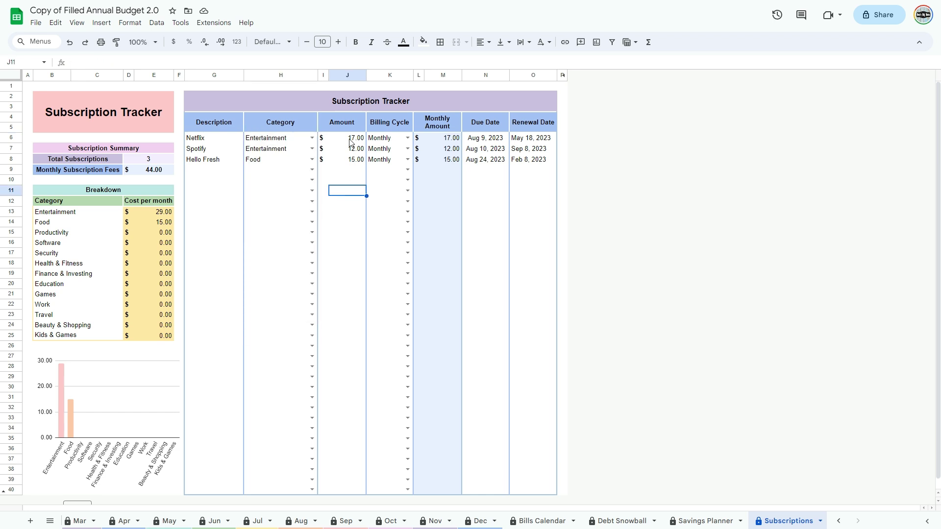
click(407, 138)
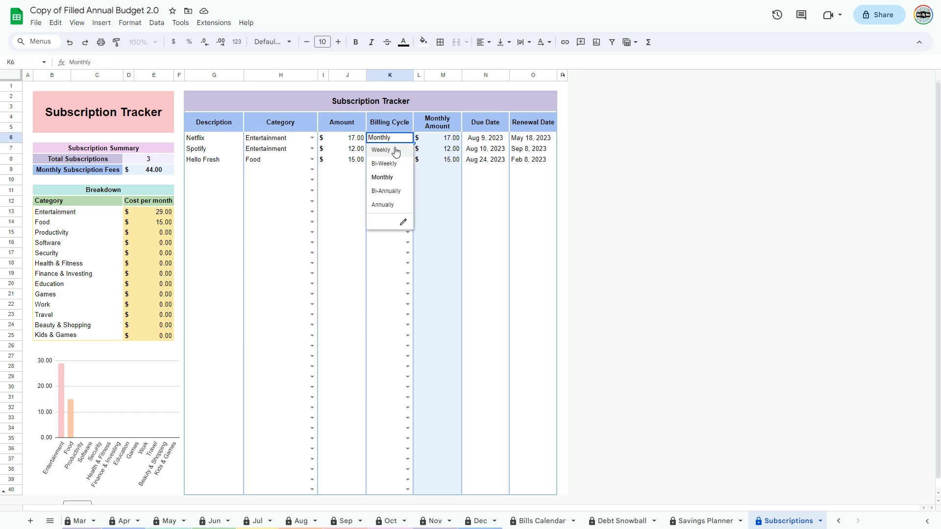
click(385, 163)
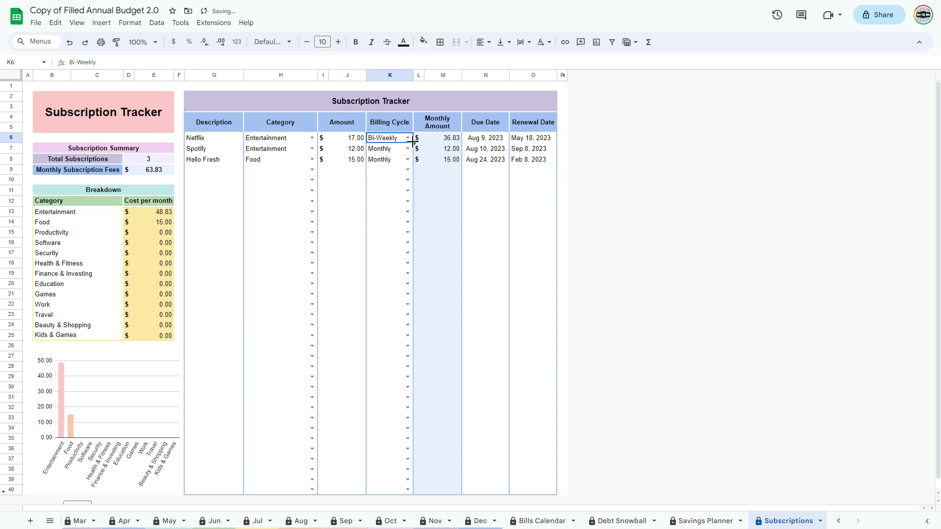
click(406, 140)
click(382, 177)
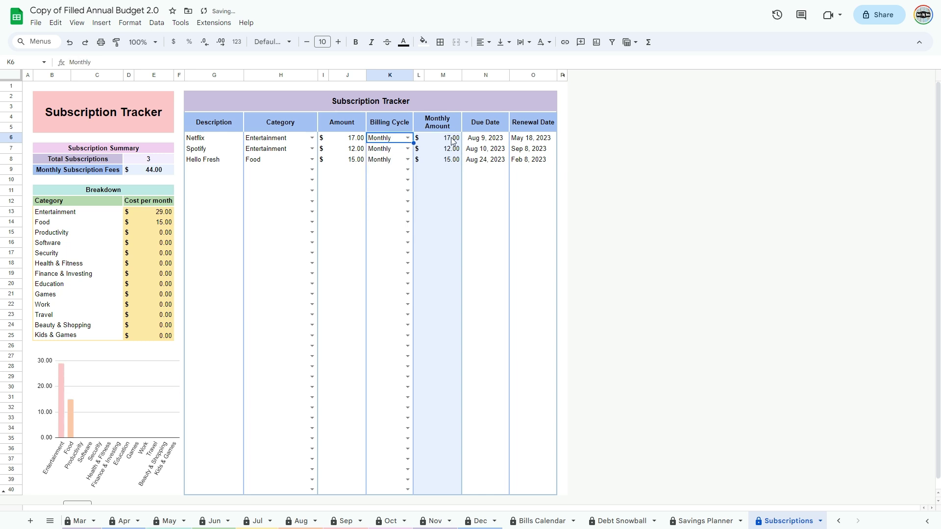